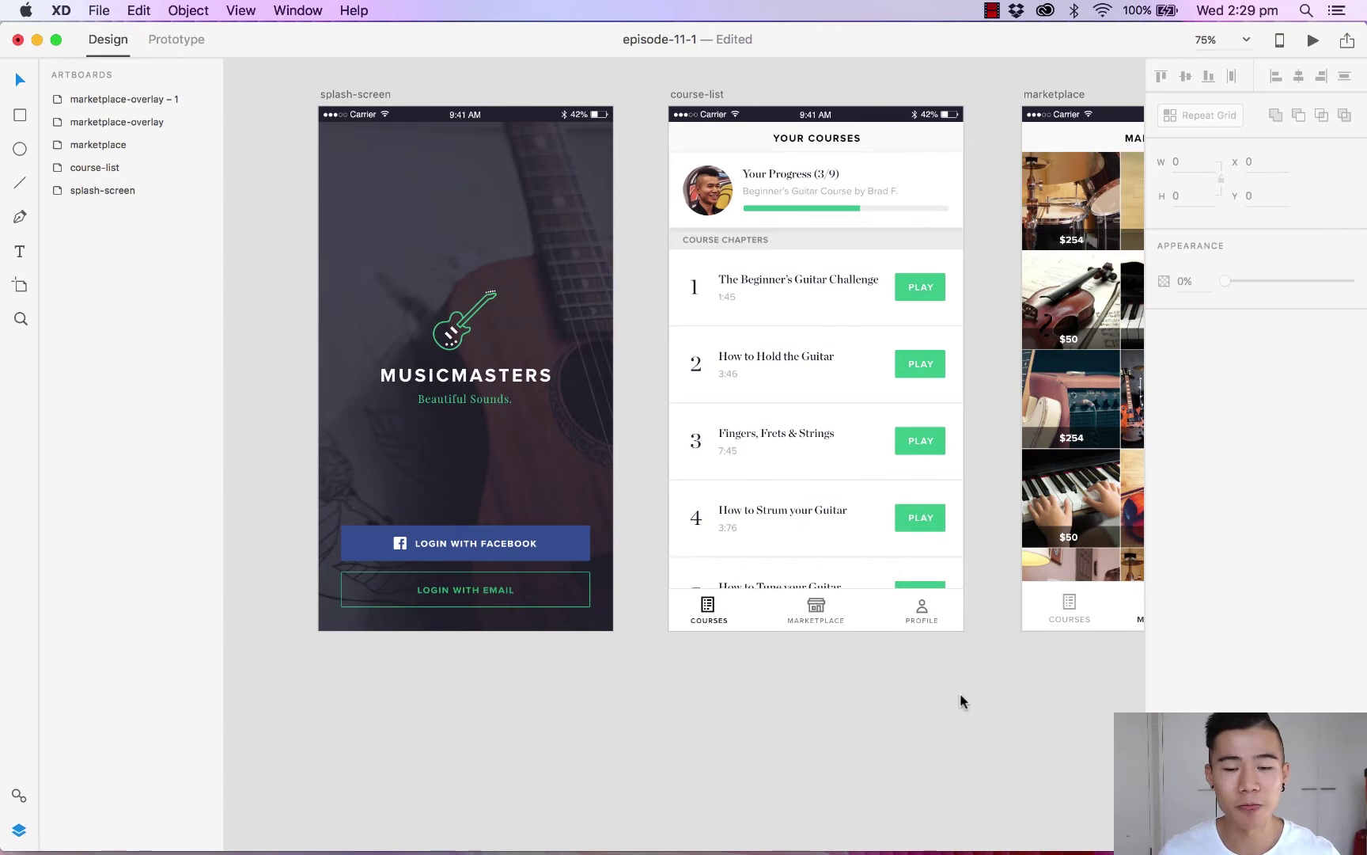
In Prototype mode, wire the splash-screen's Login with Facebook button to the course-list artboard.
{"action": "scroll", "coordinate": [1056, 708], "scroll_direction": "right", "scroll_amount": 10}
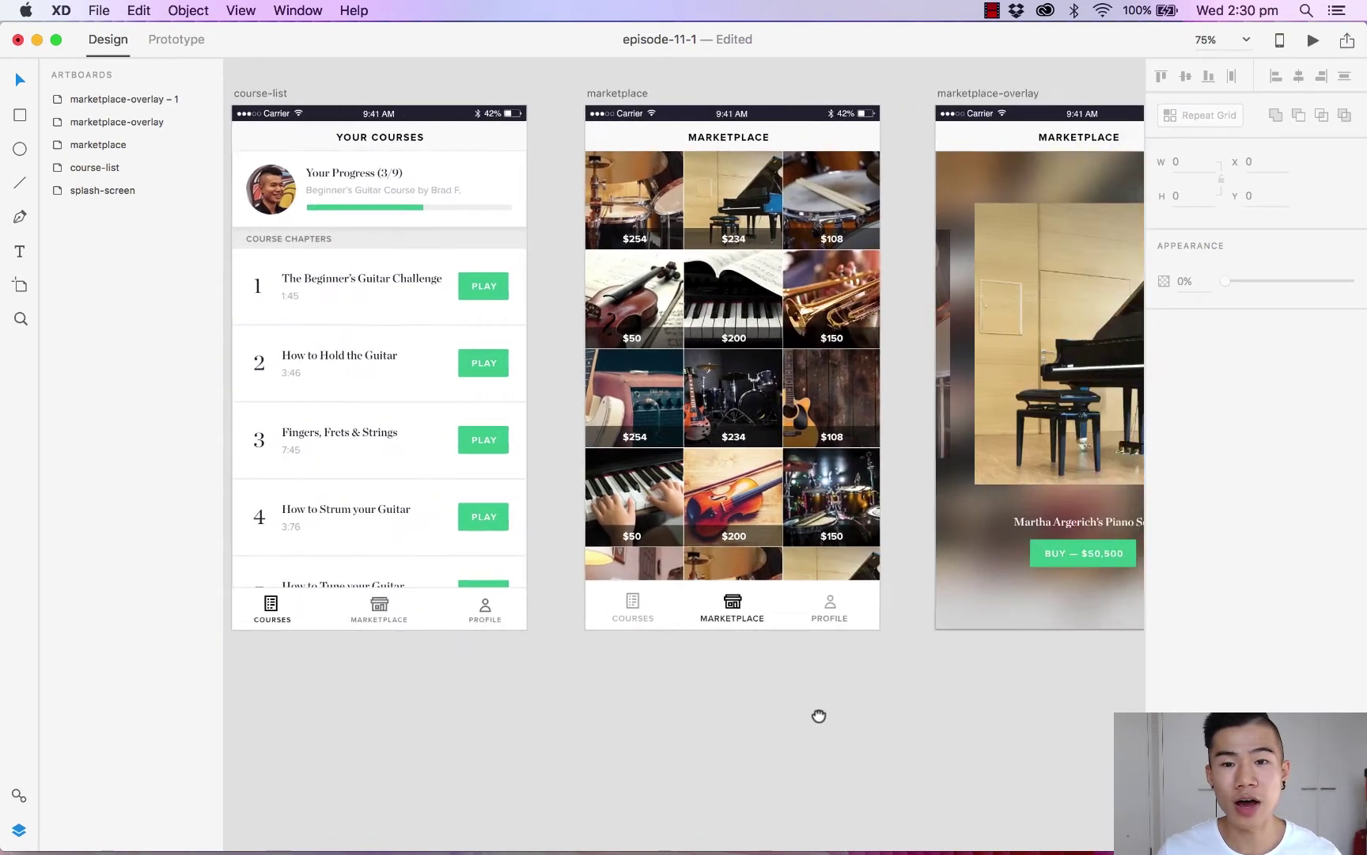
{"action": "scroll", "coordinate": [819, 716], "scroll_direction": "left", "scroll_amount": 10}
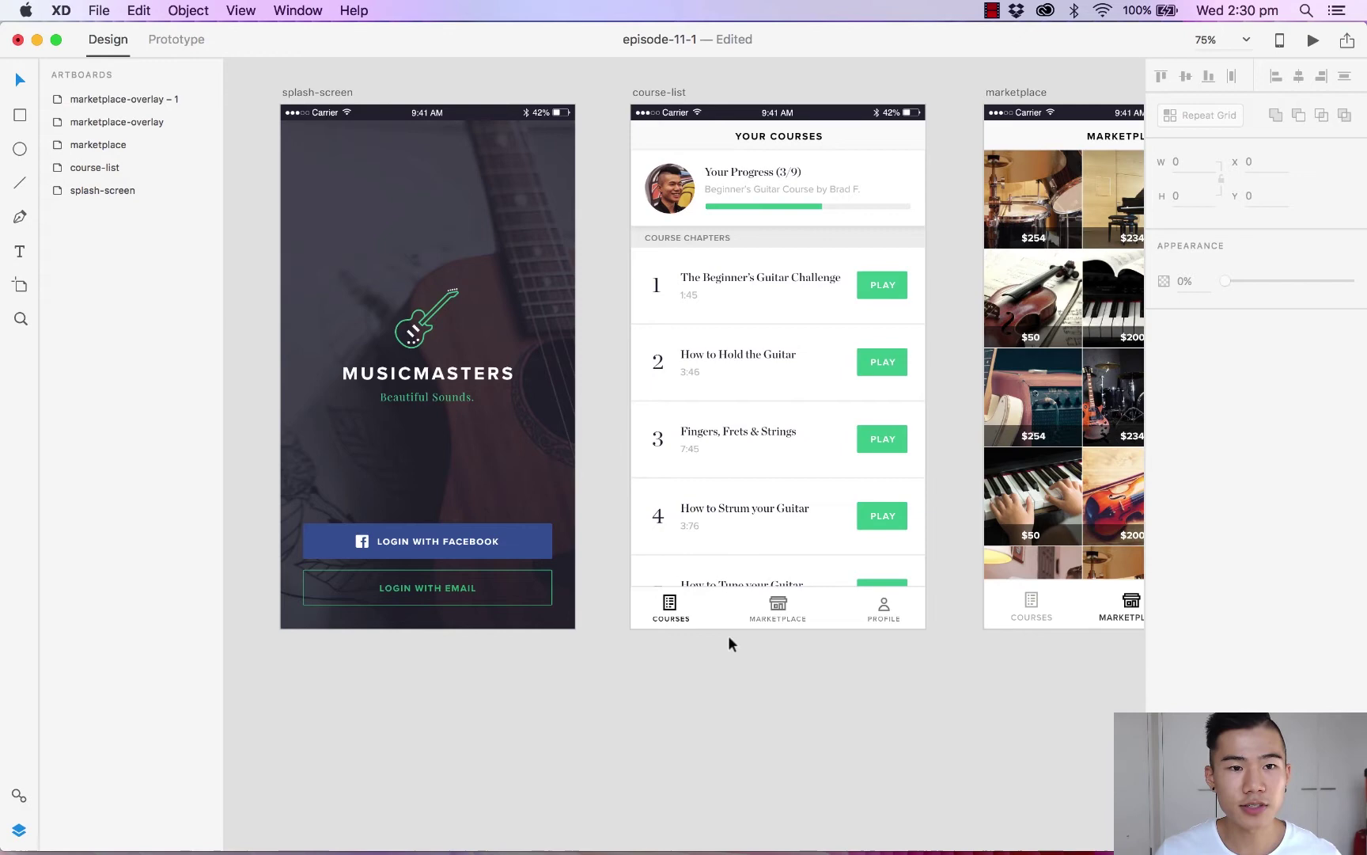
{"action": "left_click", "coordinate": [172, 44]}
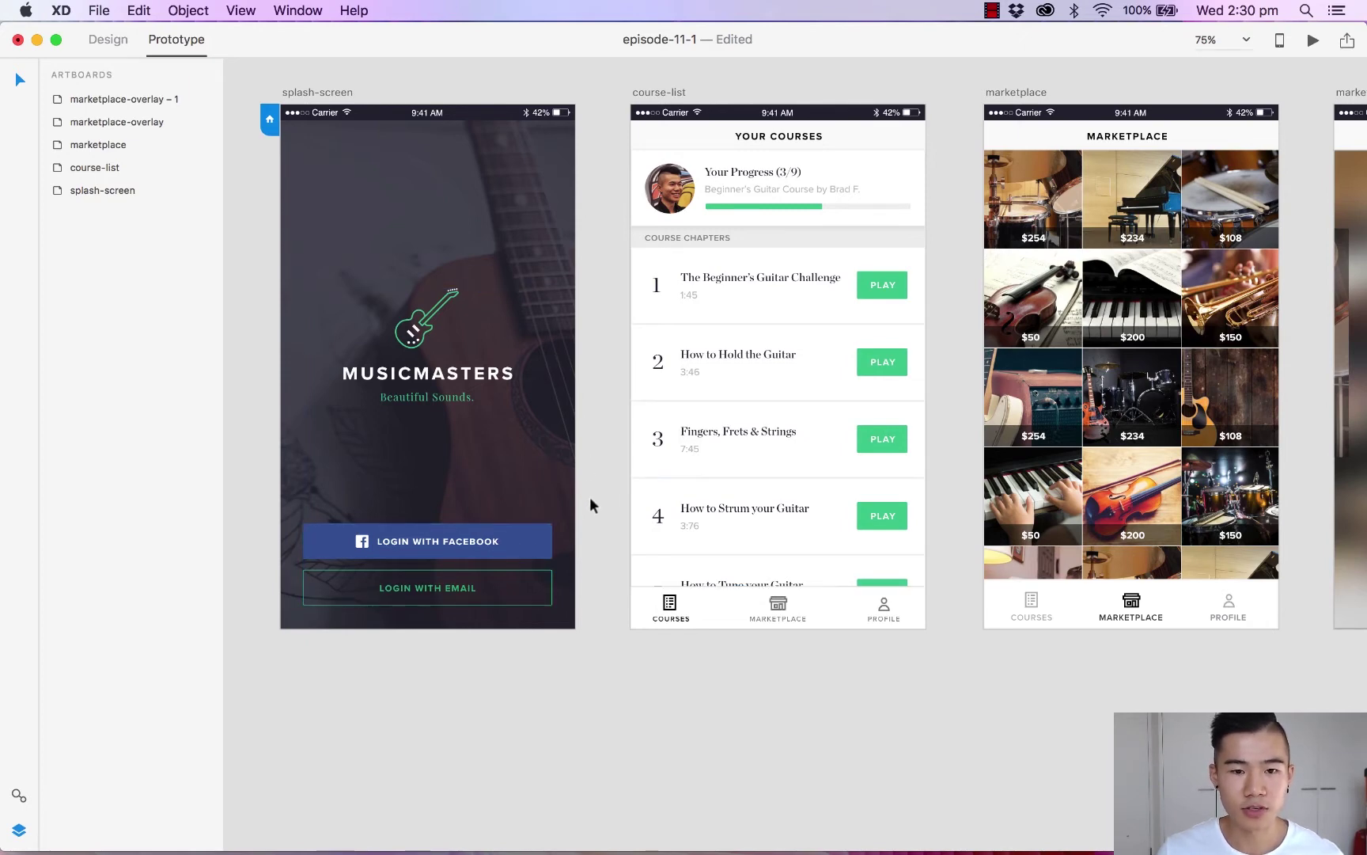
{"action": "left_click", "coordinate": [522, 542]}
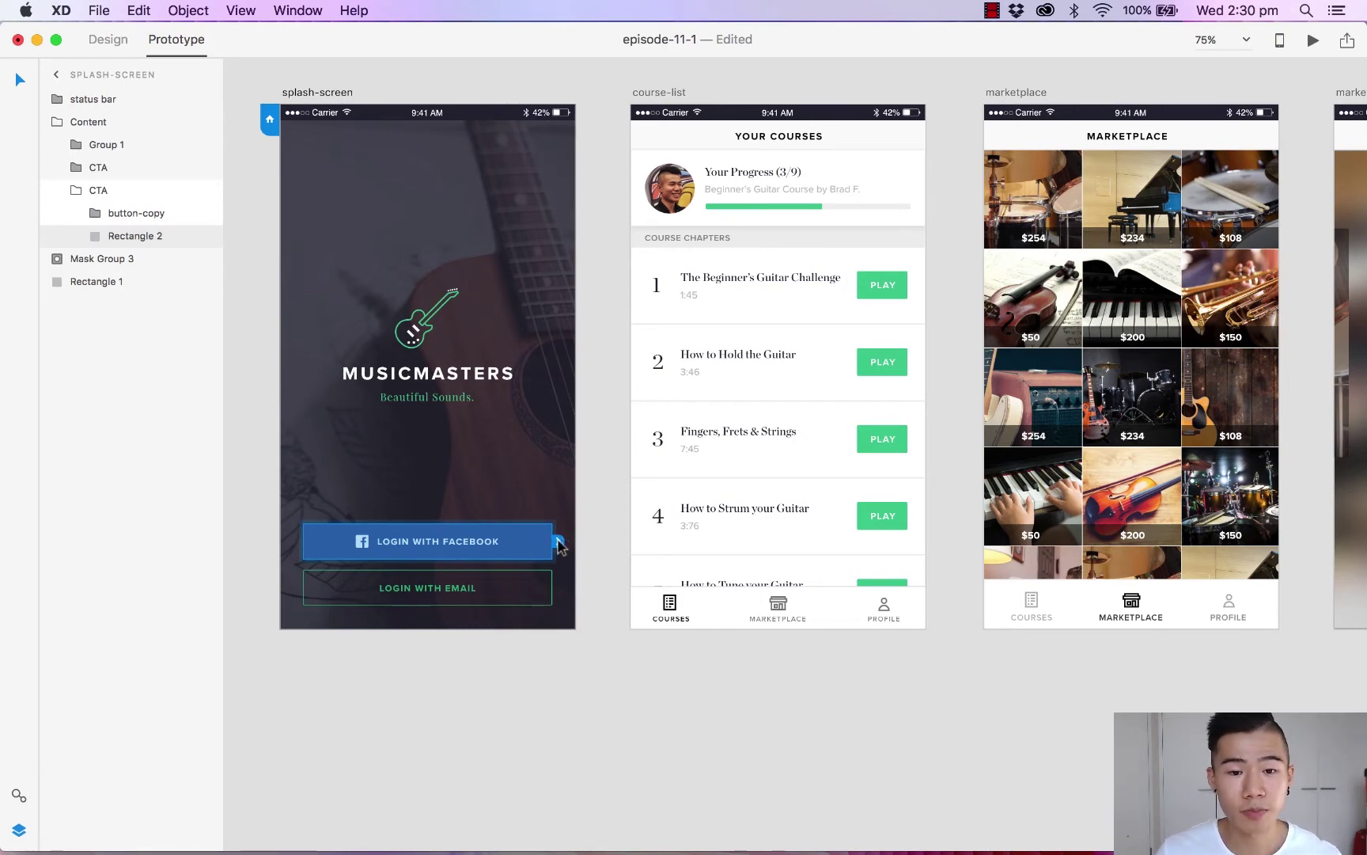
{"action": "left_click_drag", "start_coordinate": [558, 543], "coordinate": [643, 361]}
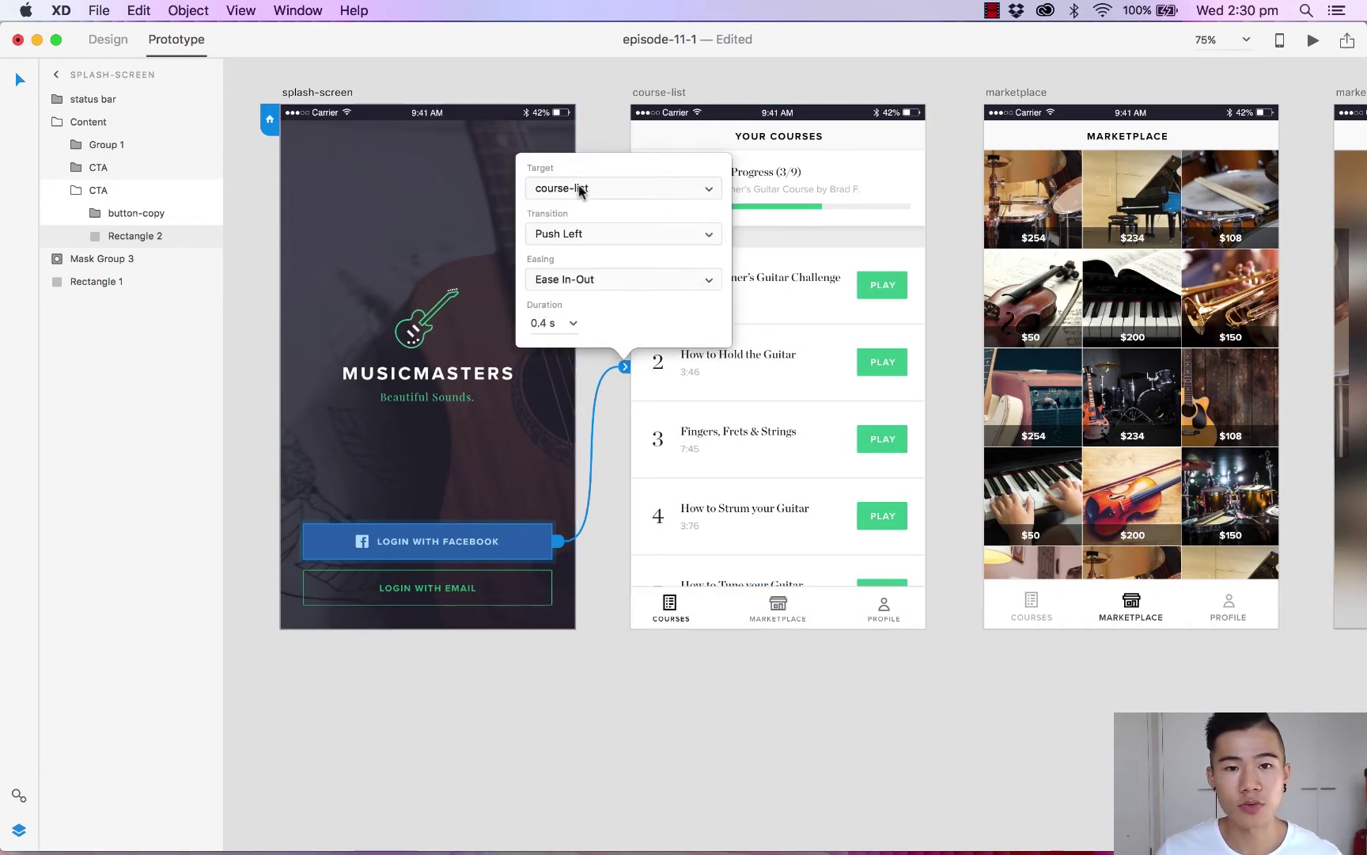
Give that link a Dissolve transition with Ease In-Out easing, keeping course-list as destination.
{"action": "left_click", "coordinate": [671, 190]}
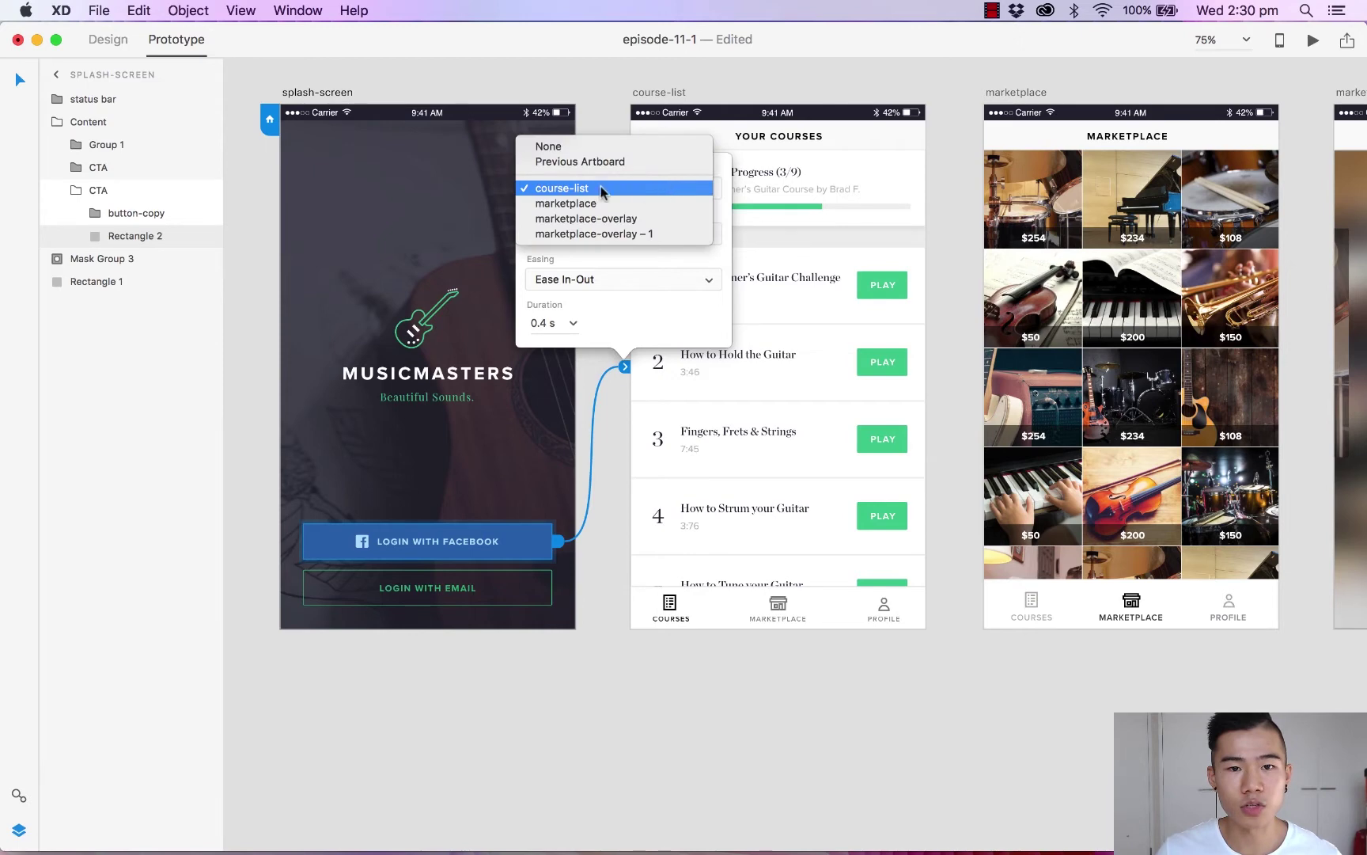
{"action": "left_click", "coordinate": [656, 190]}
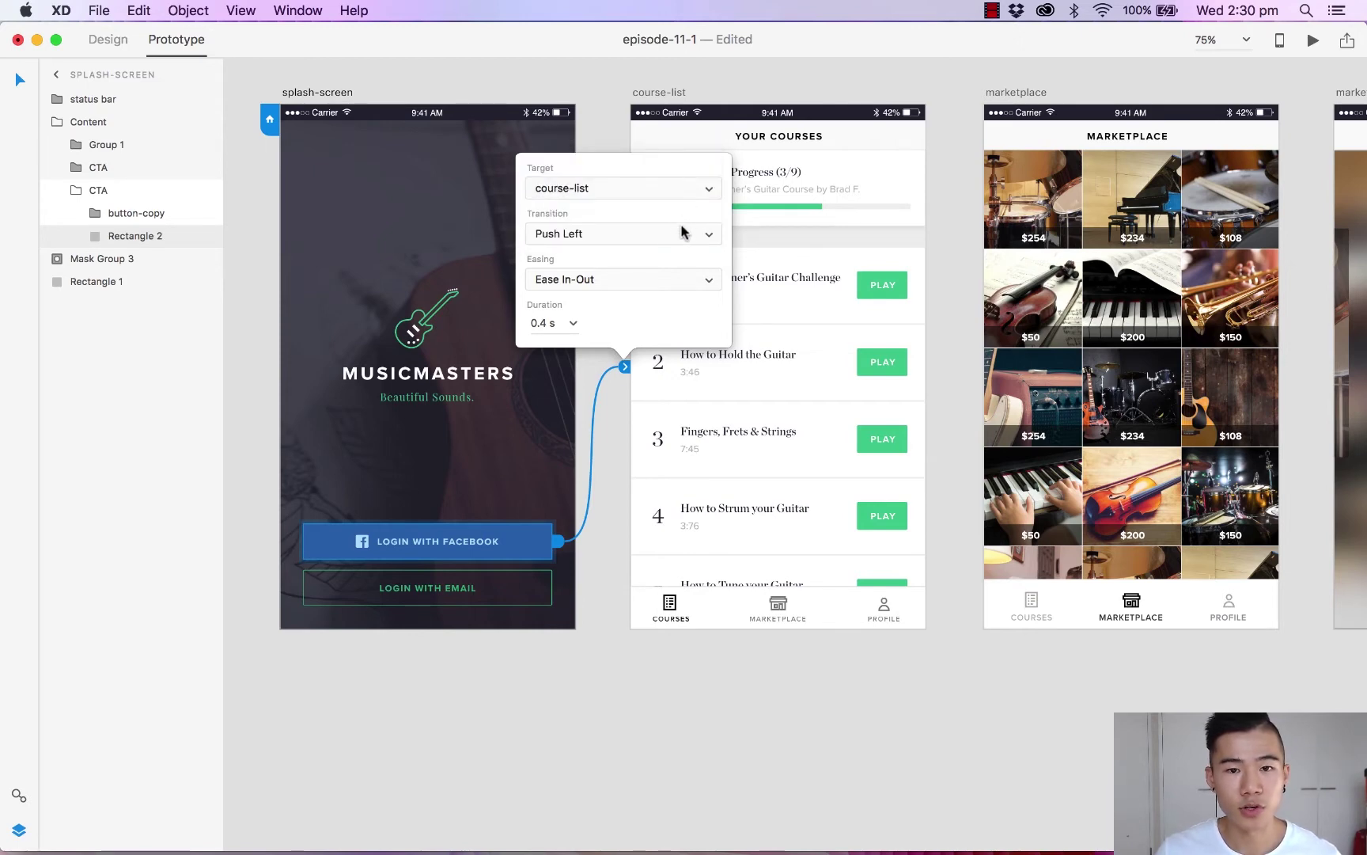
{"action": "left_click", "coordinate": [684, 233]}
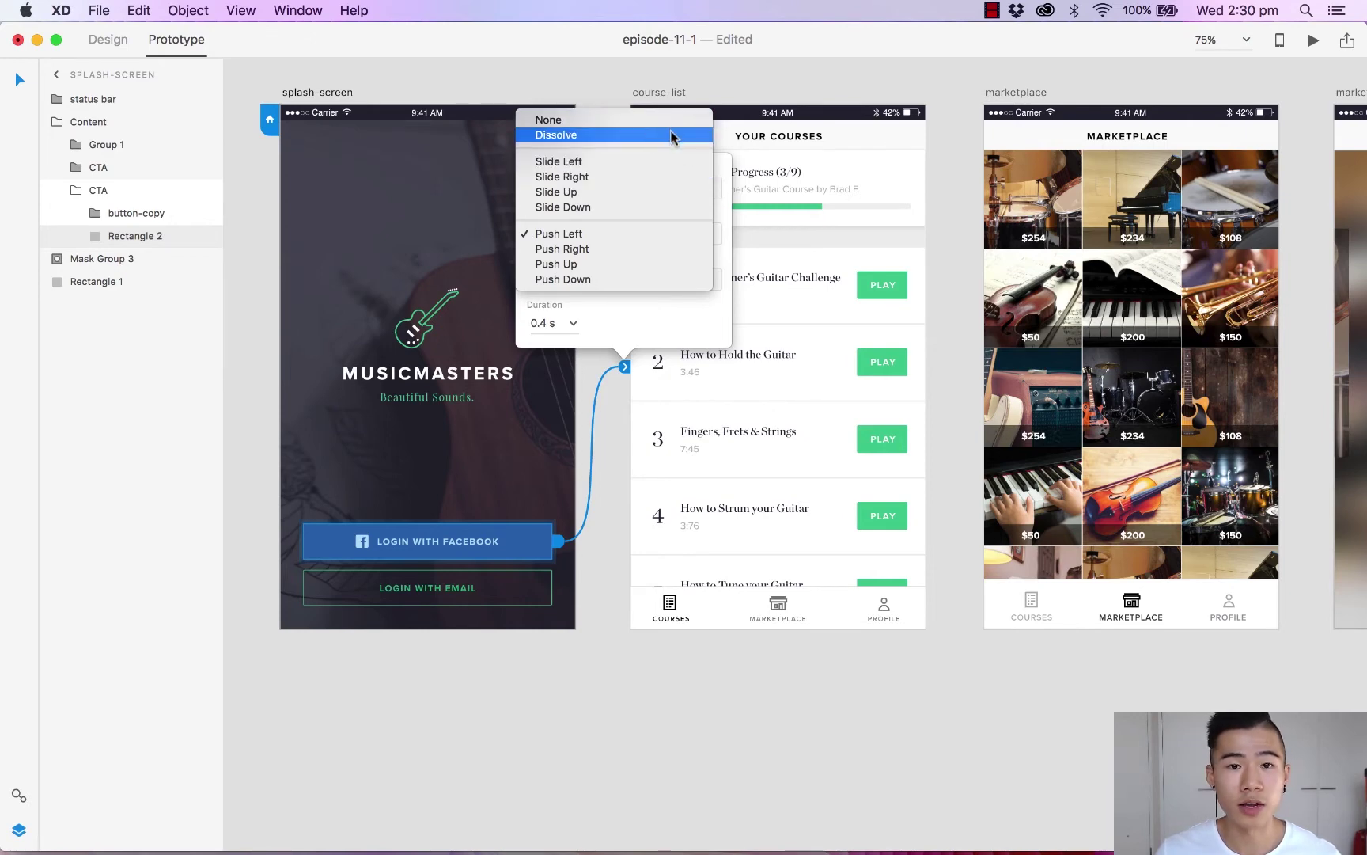
{"action": "left_click", "coordinate": [673, 135]}
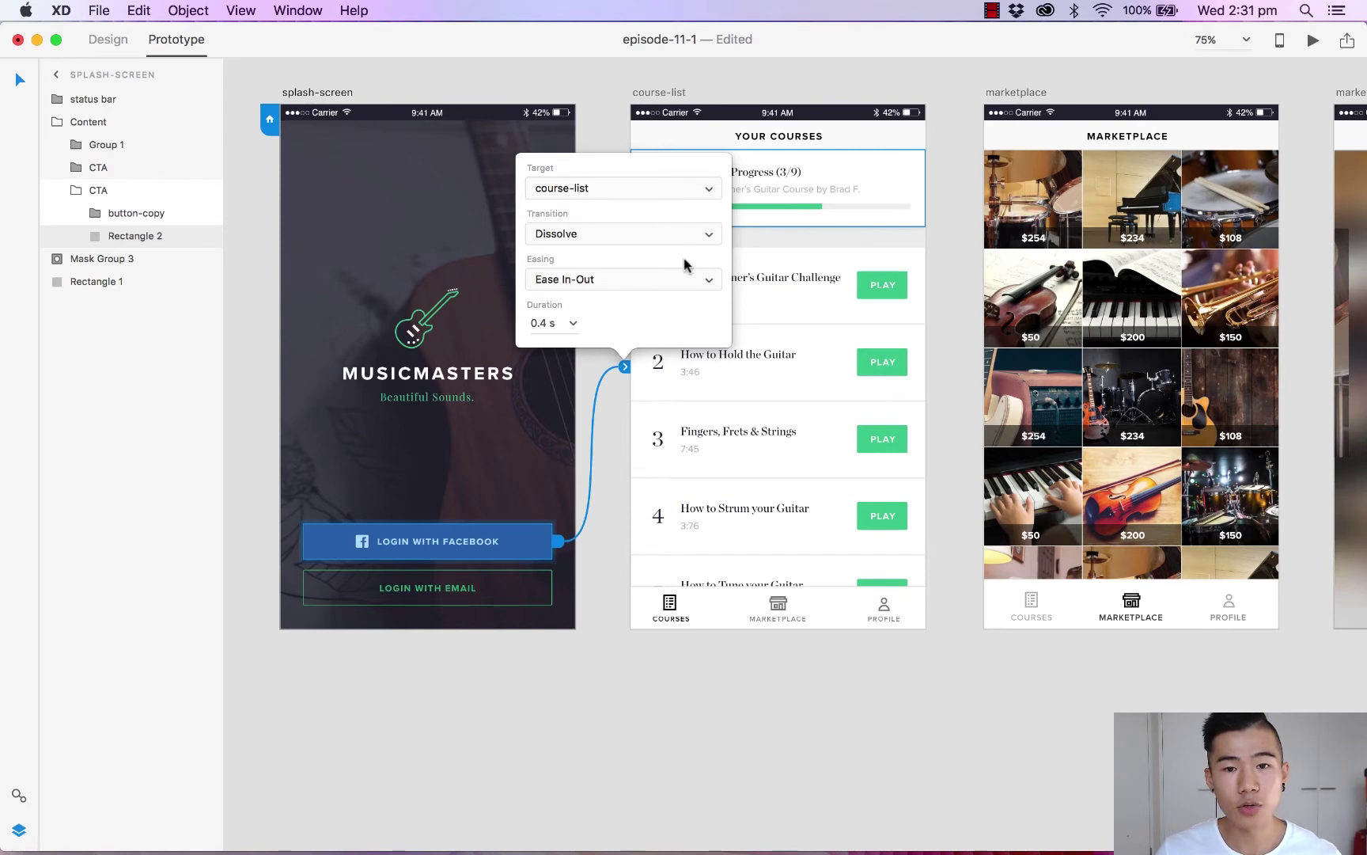
{"action": "left_click", "coordinate": [664, 283]}
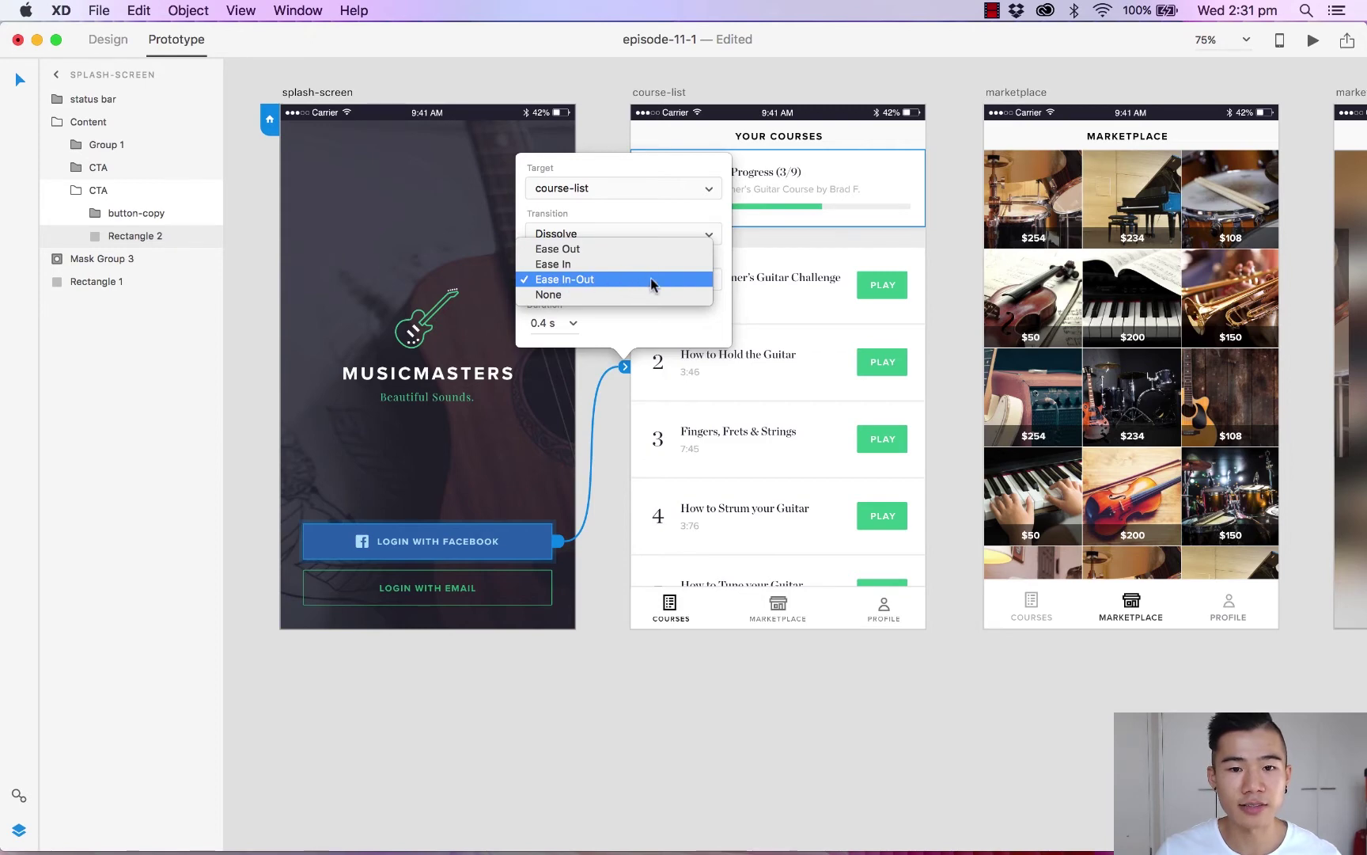
{"action": "left_click", "coordinate": [650, 279]}
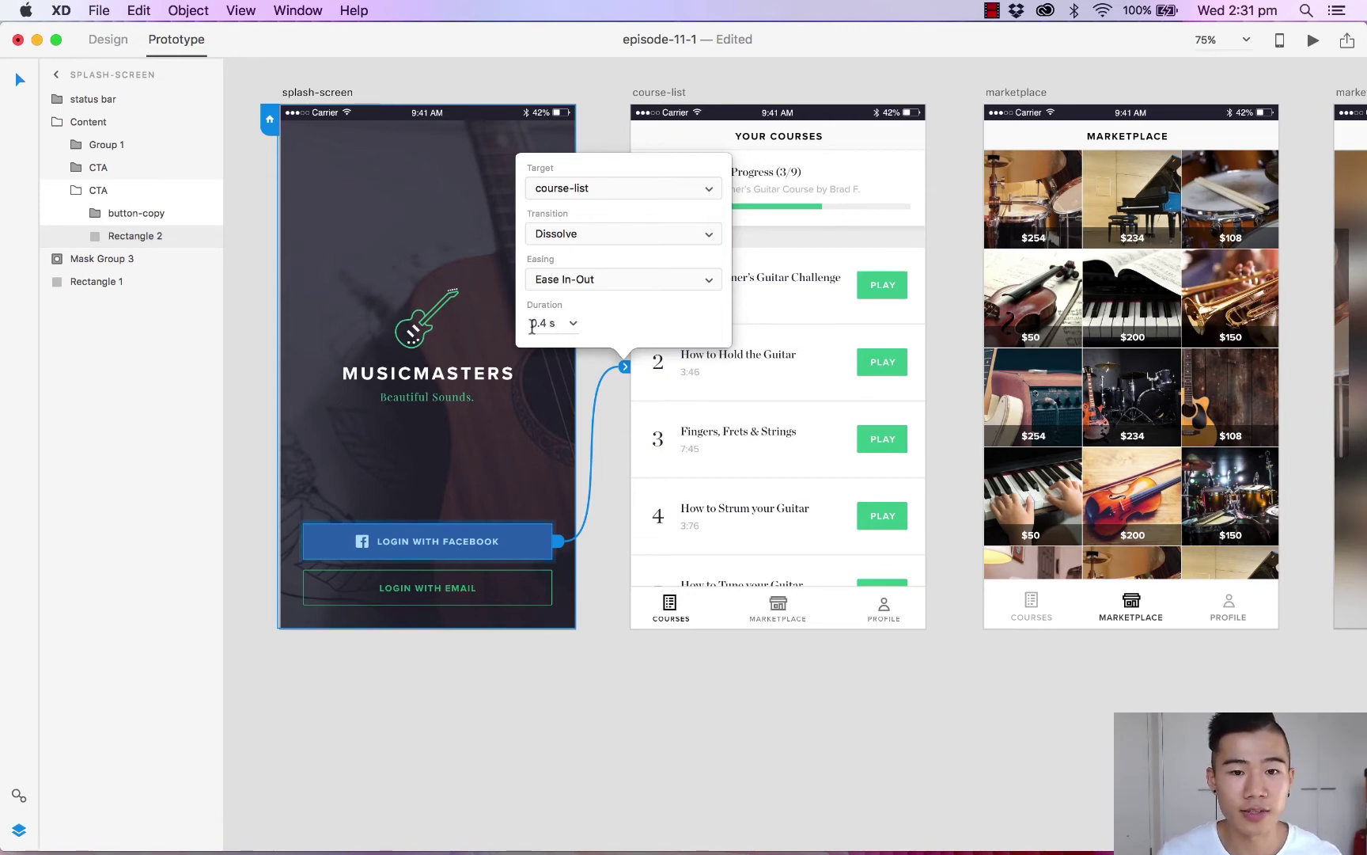
{"action": "left_click", "coordinate": [697, 732]}
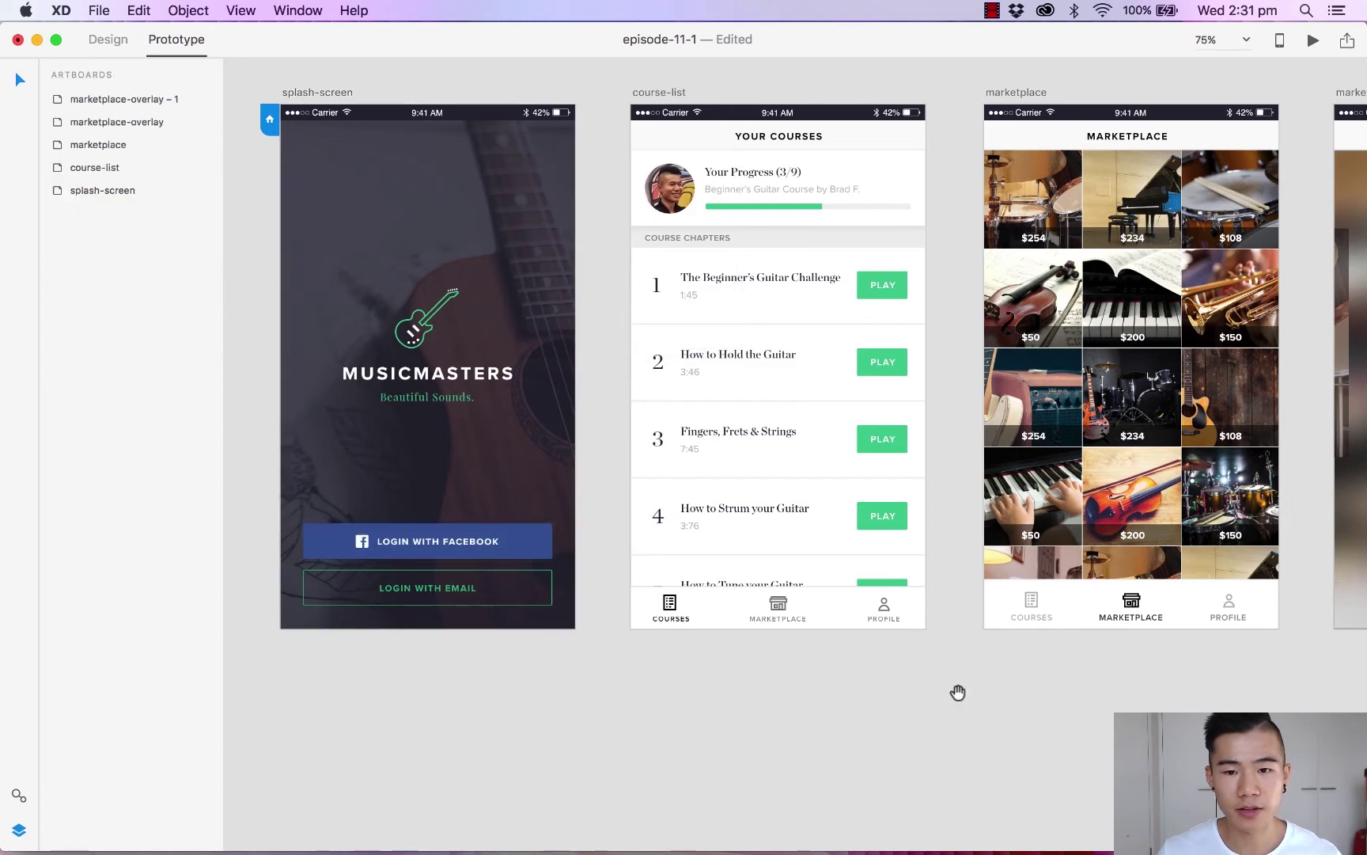
Link the Marketplace icon in course-list's tab bar to the marketplace artboard with transition None.
{"action": "left_click_drag", "start_coordinate": [955, 692], "coordinate": [787, 777]}
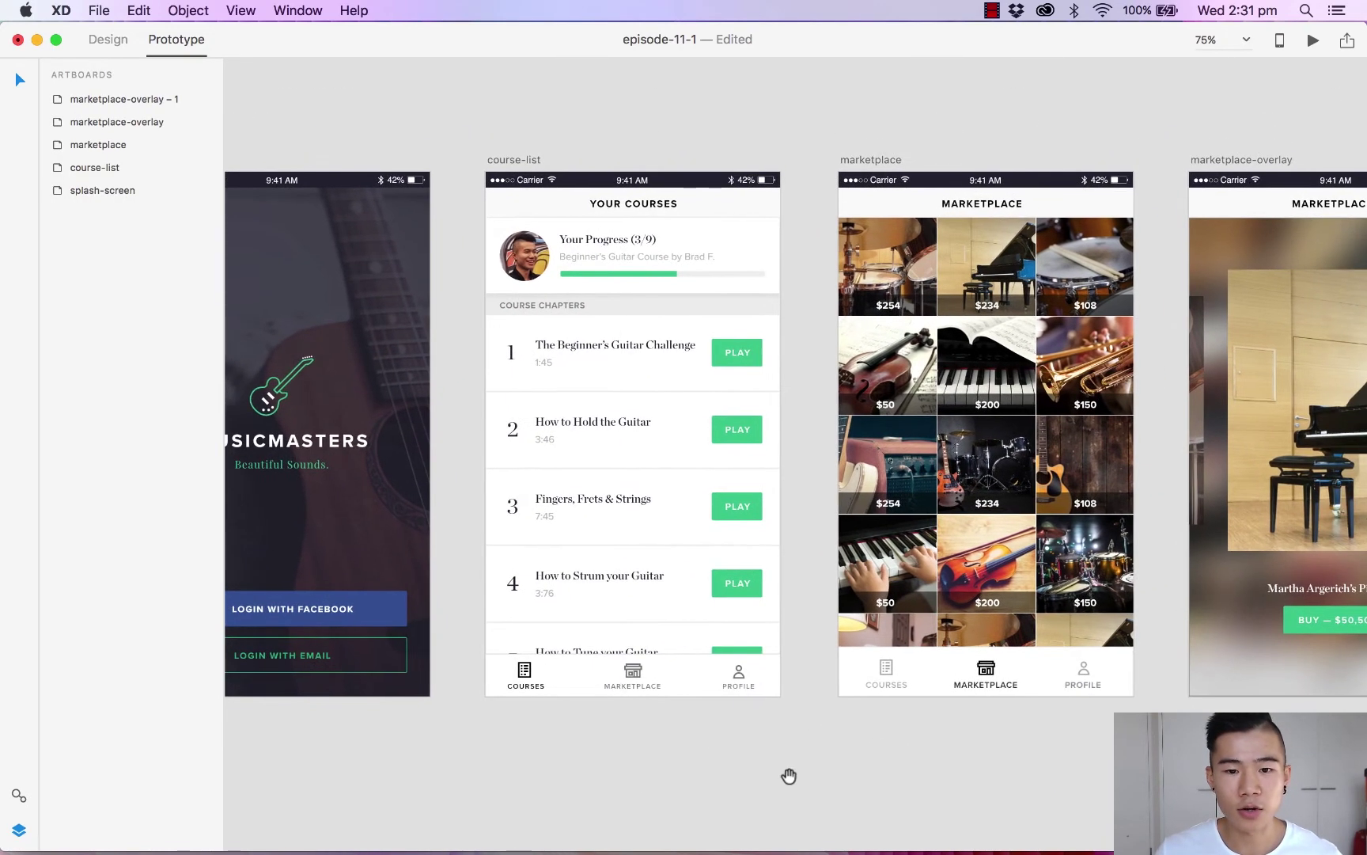
{"action": "left_click", "coordinate": [631, 673]}
{"action": "key", "text": "Escape"}
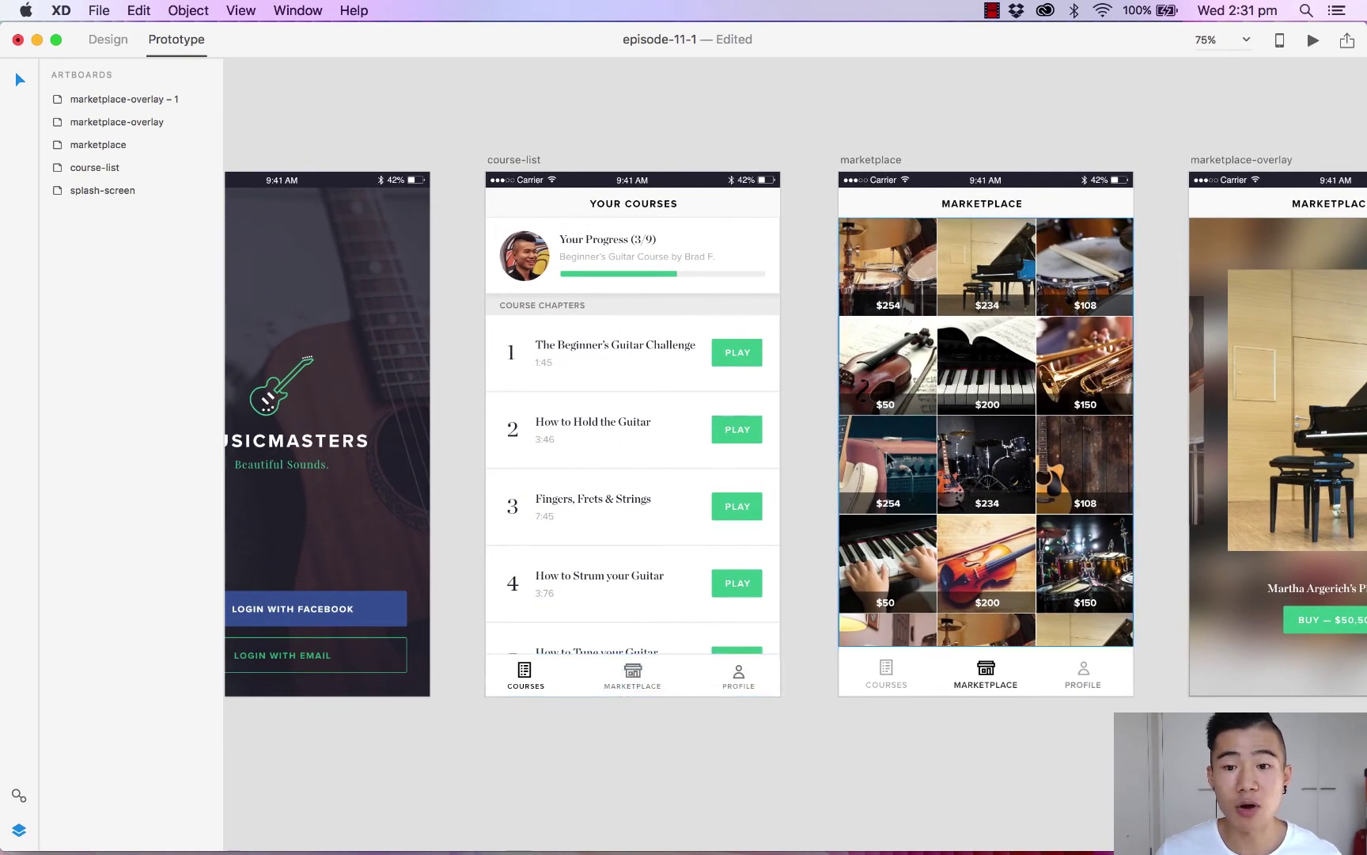
{"action": "left_click", "coordinate": [633, 669], "text": "super"}
{"action": "left_click_drag", "start_coordinate": [649, 670], "coordinate": [855, 341]}
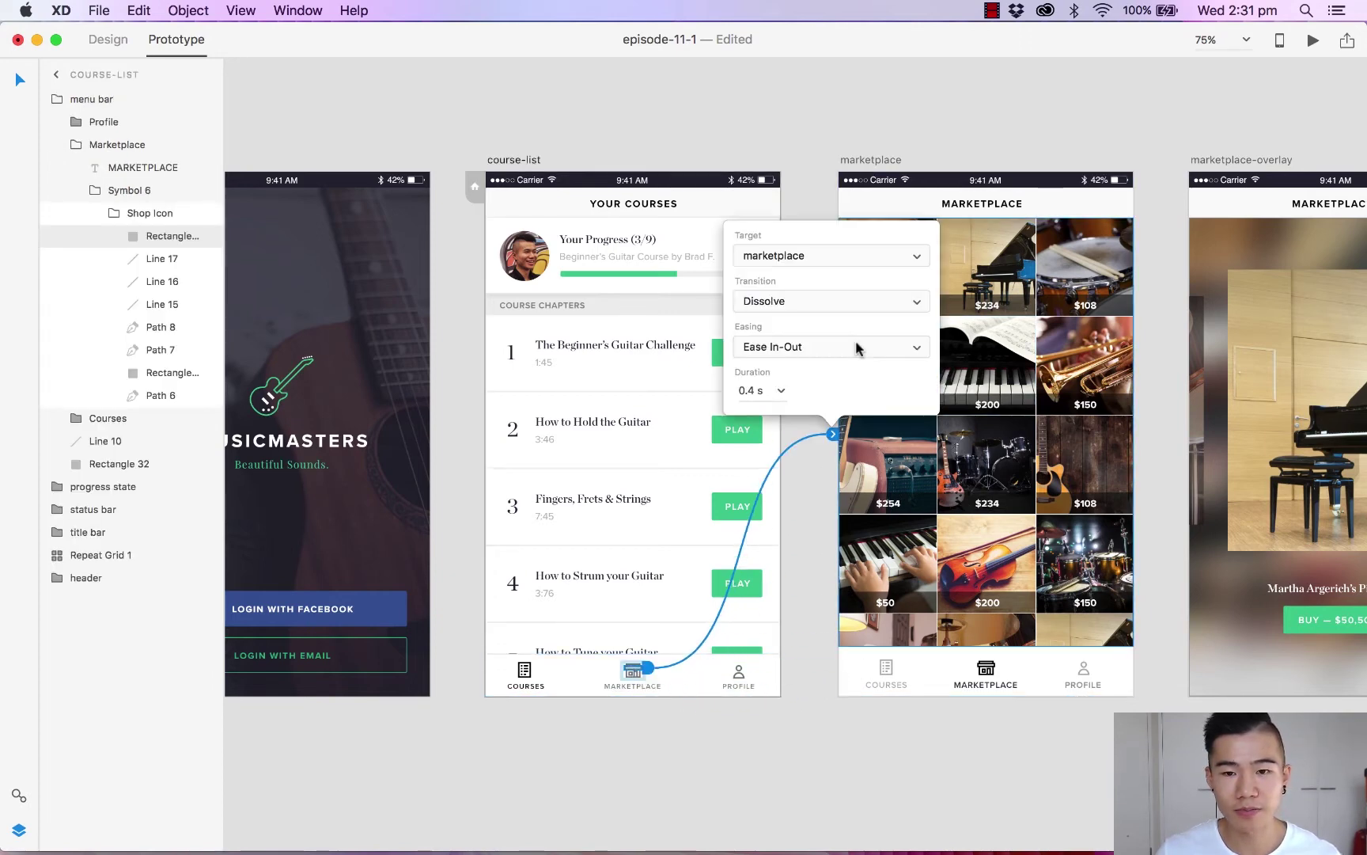
{"action": "left_click", "coordinate": [841, 299]}
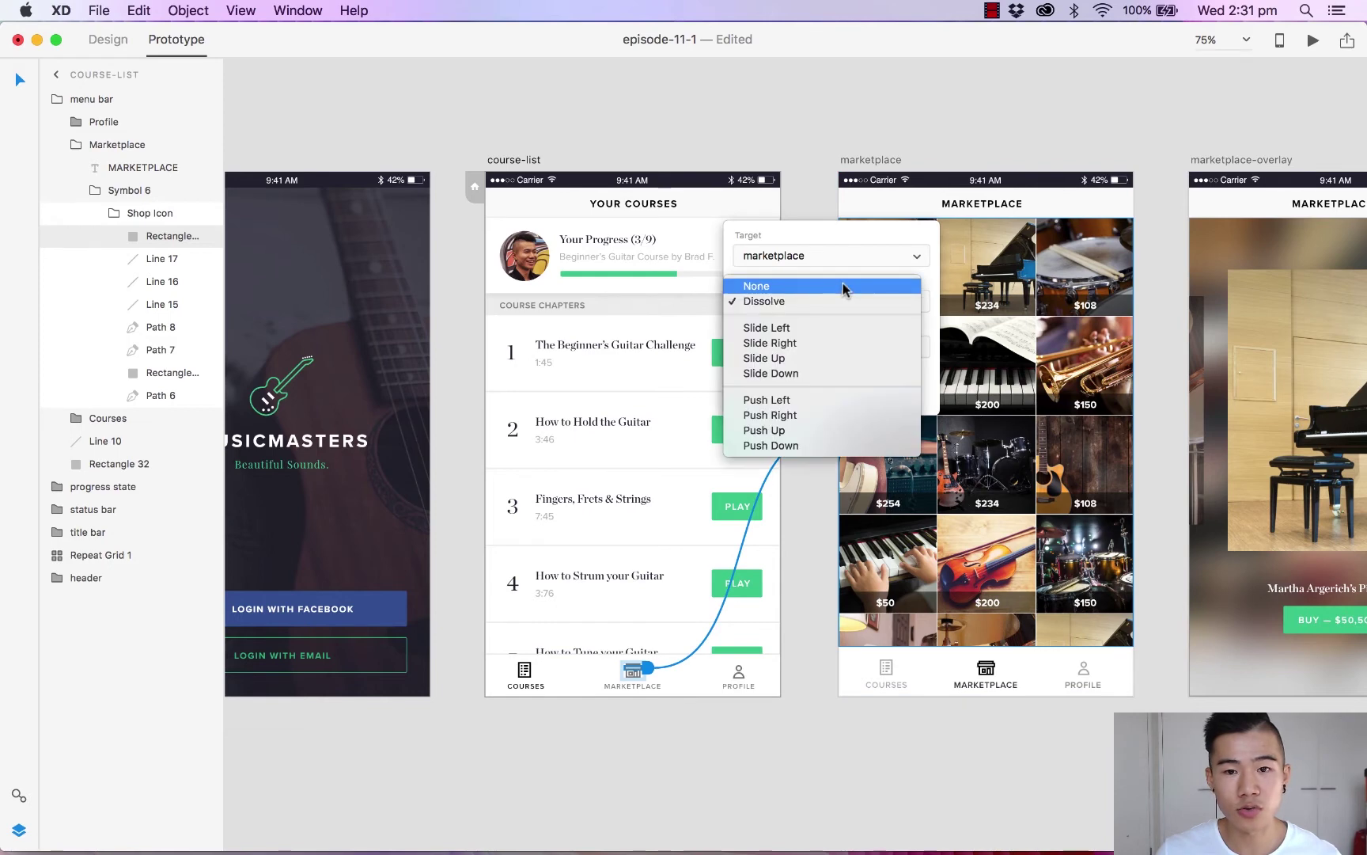
{"action": "left_click", "coordinate": [843, 285]}
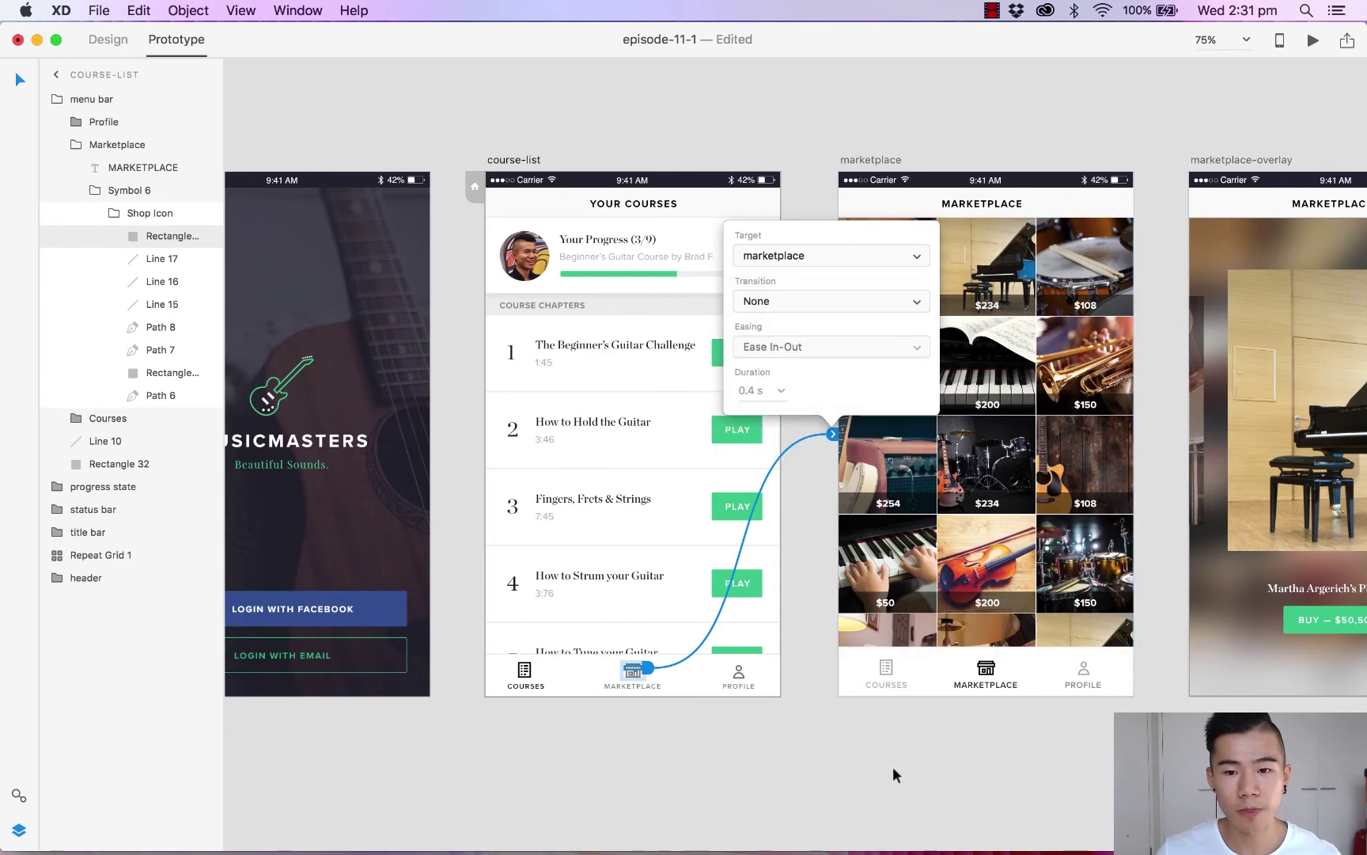
{"action": "left_click", "coordinate": [893, 766]}
{"action": "left_click_drag", "start_coordinate": [1143, 750], "coordinate": [811, 751]}
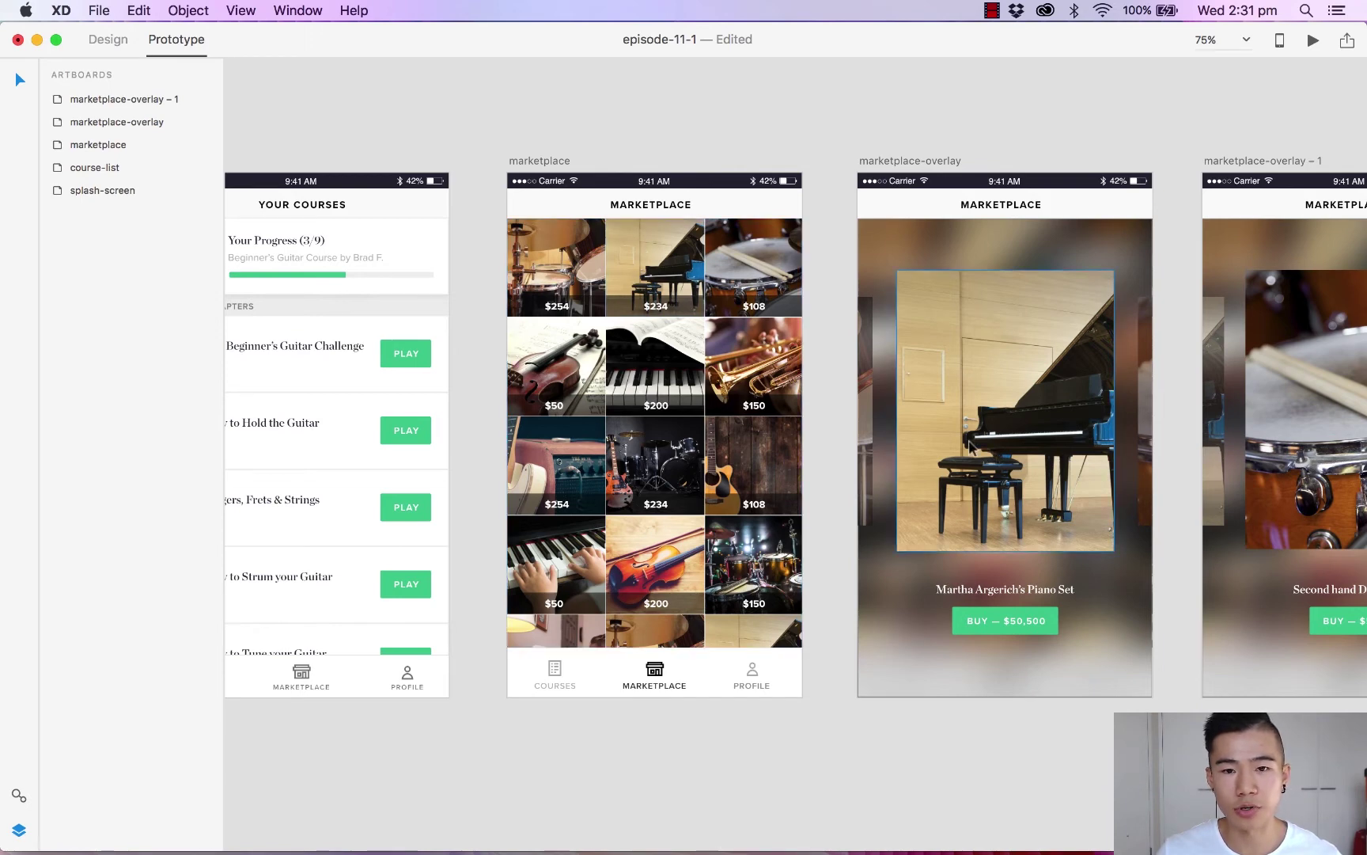
Wire the $234 piano tile in the marketplace grid to marketplace-overlay using Dissolve.
{"action": "double_click", "coordinate": [655, 268]}
{"action": "left_click_drag", "start_coordinate": [702, 269], "coordinate": [956, 473]}
{"action": "left_click", "coordinate": [824, 536]}
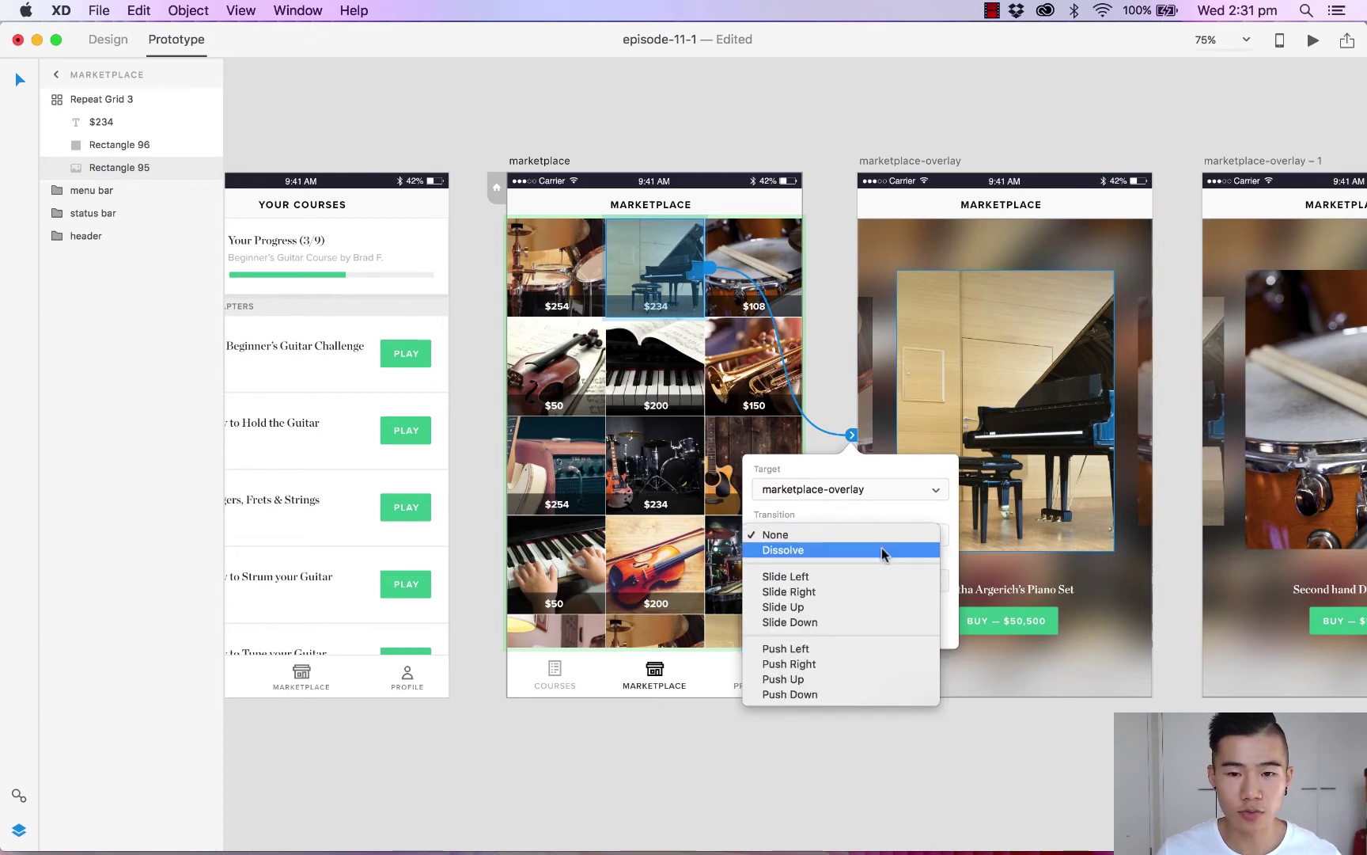
{"action": "left_click", "coordinate": [882, 551]}
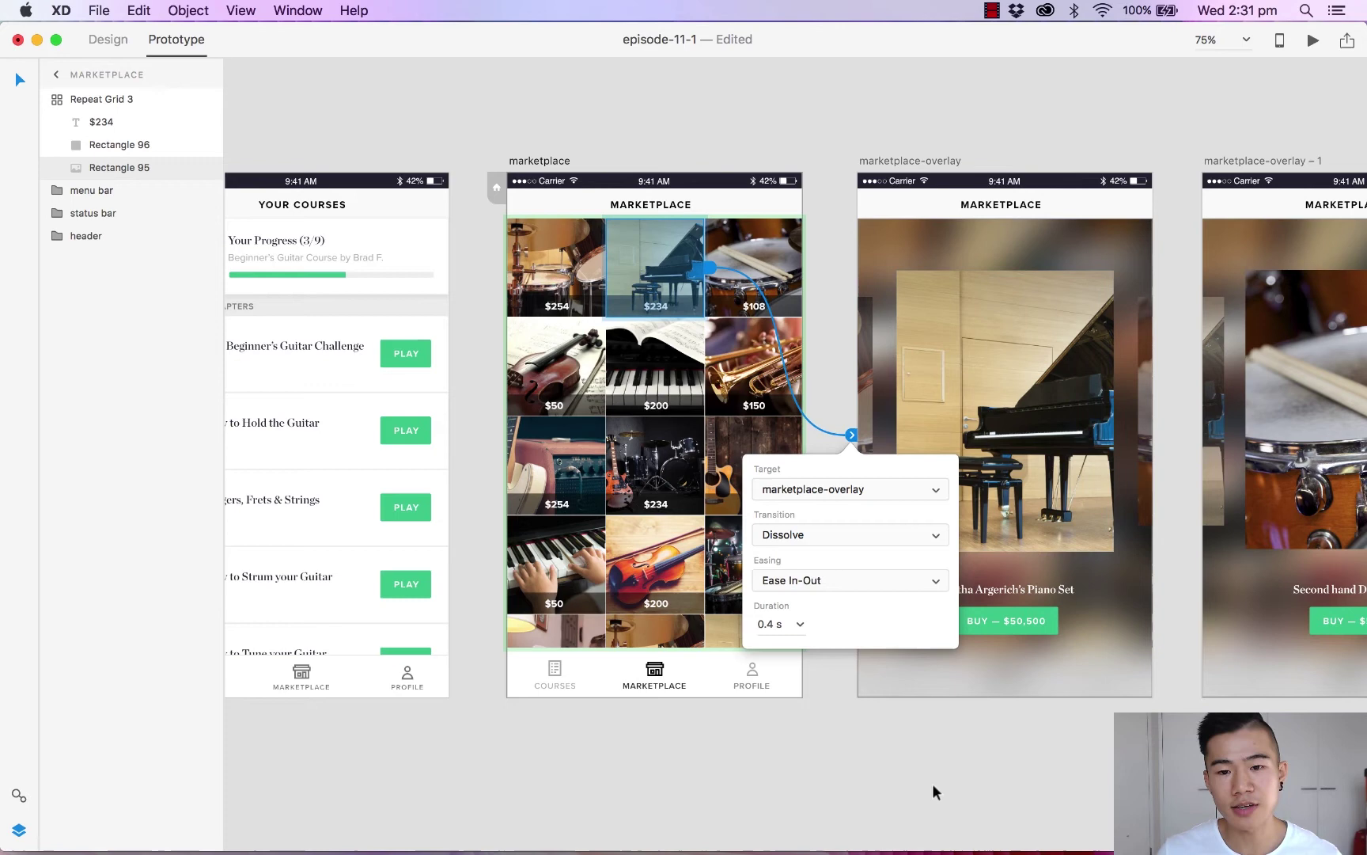
{"action": "left_click", "coordinate": [929, 782]}
{"action": "left_click_drag", "start_coordinate": [929, 782], "coordinate": [720, 766]}
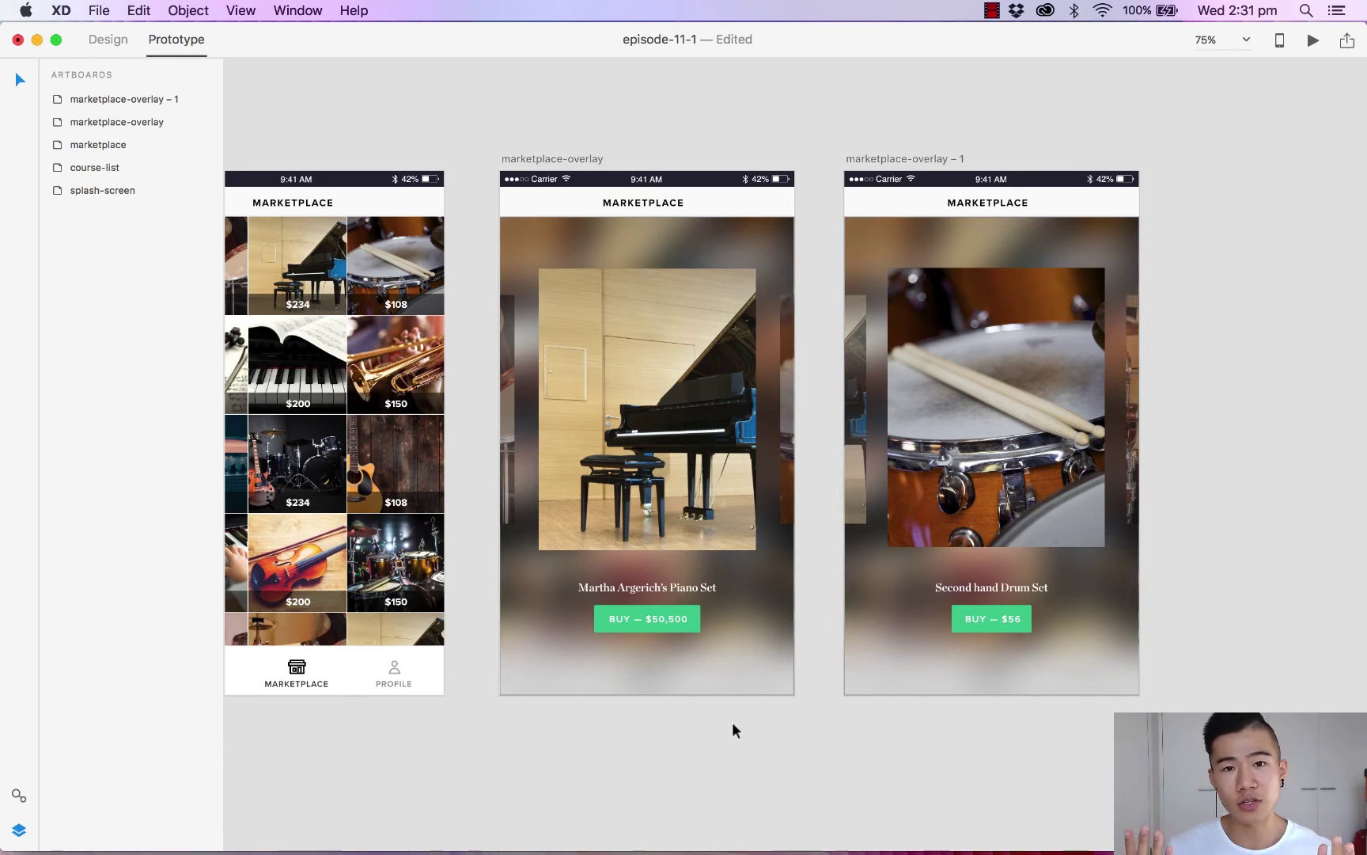
Link the marketplace-overlay artboard to marketplace-overlay – 1 with a Push Left transition.
{"action": "left_click", "coordinate": [760, 645]}
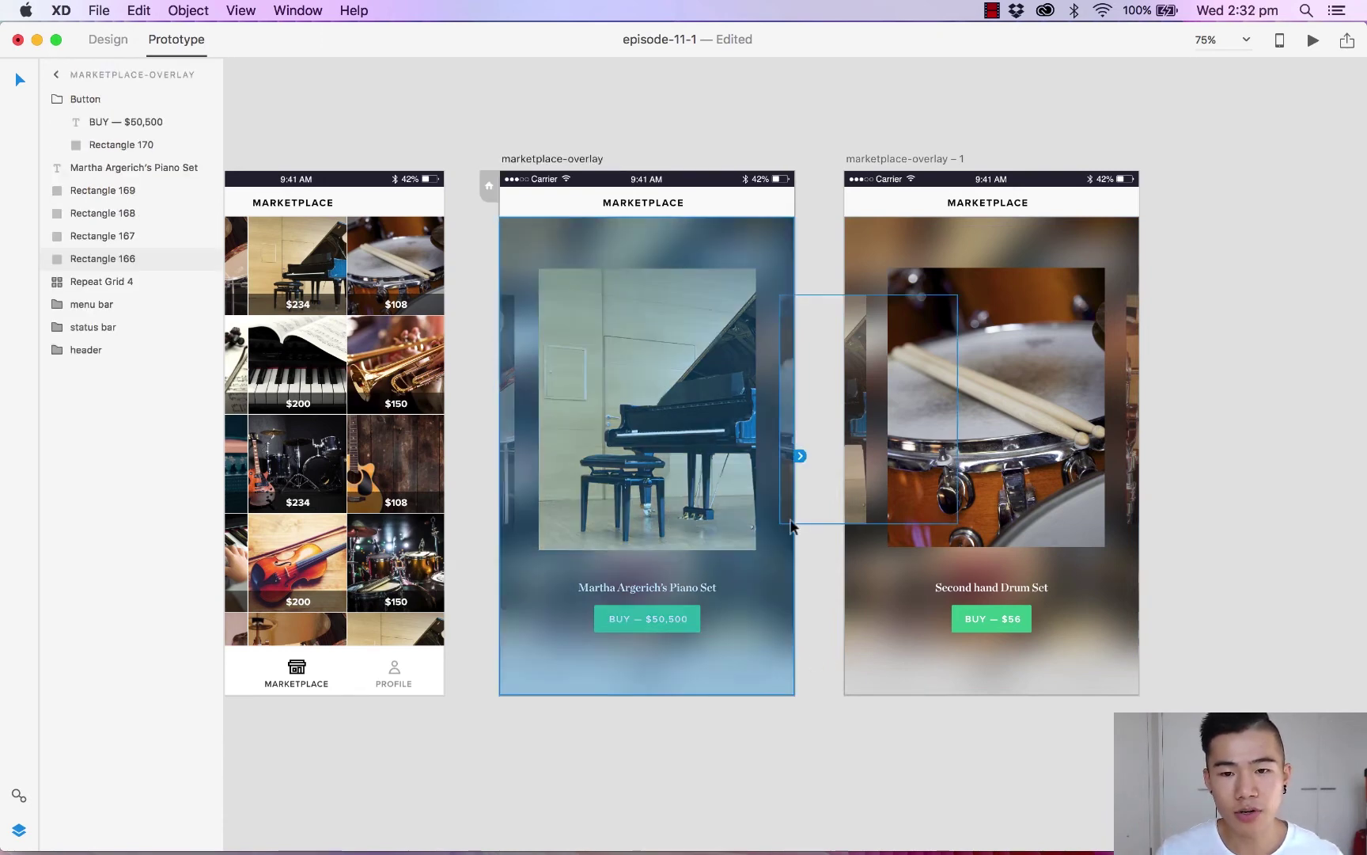
{"action": "left_click_drag", "start_coordinate": [798, 457], "coordinate": [848, 524]}
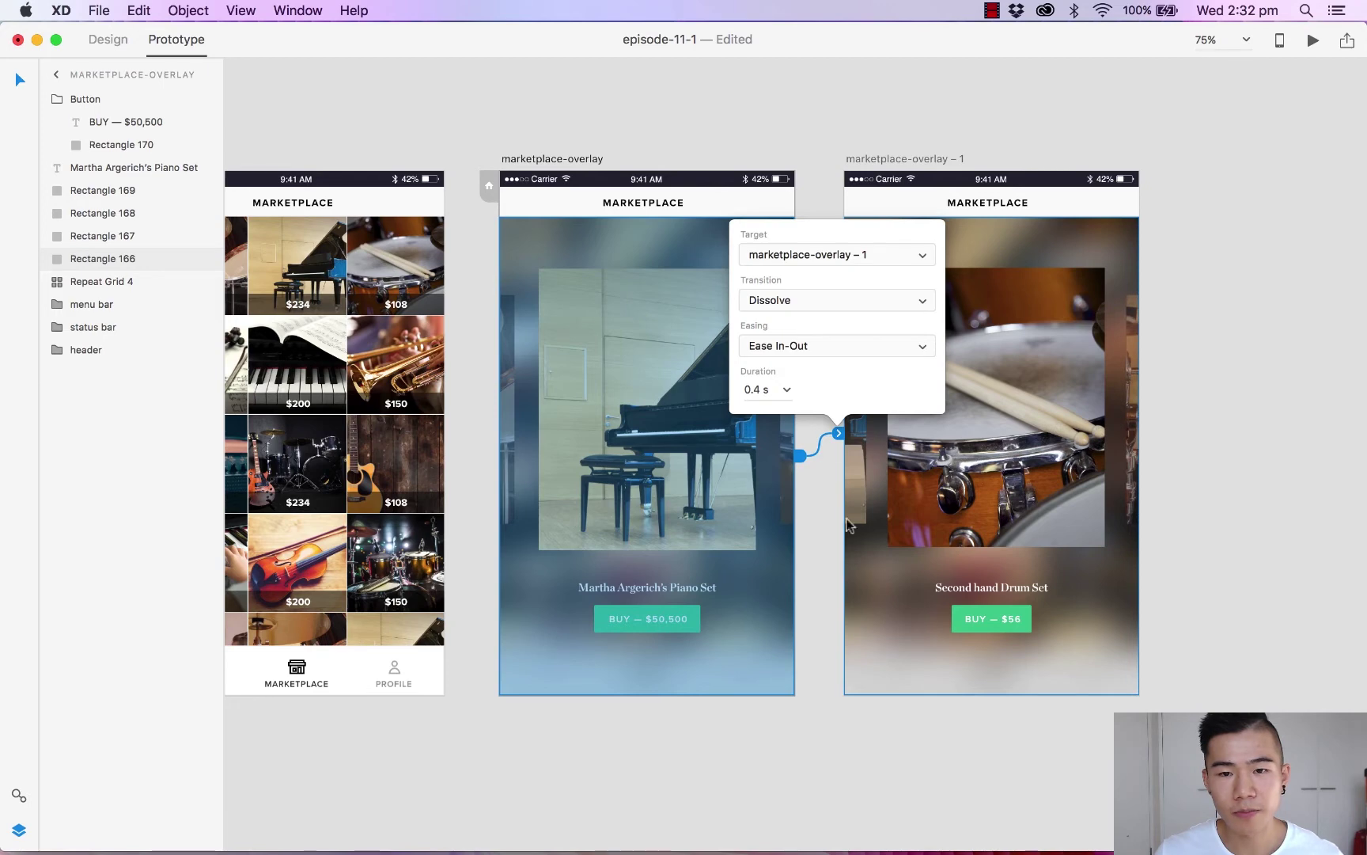
{"action": "left_click", "coordinate": [840, 300]}
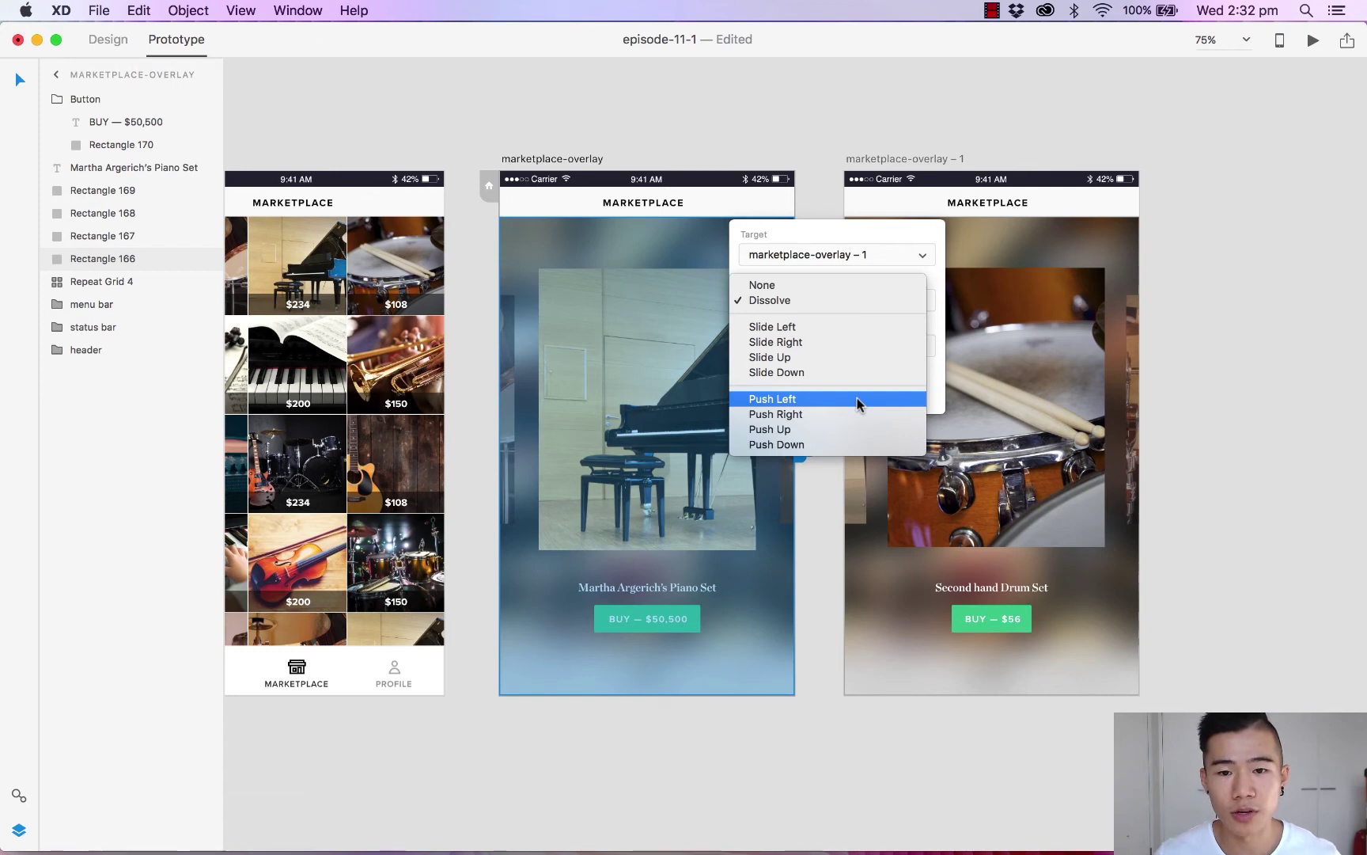
{"action": "left_click", "coordinate": [858, 406]}
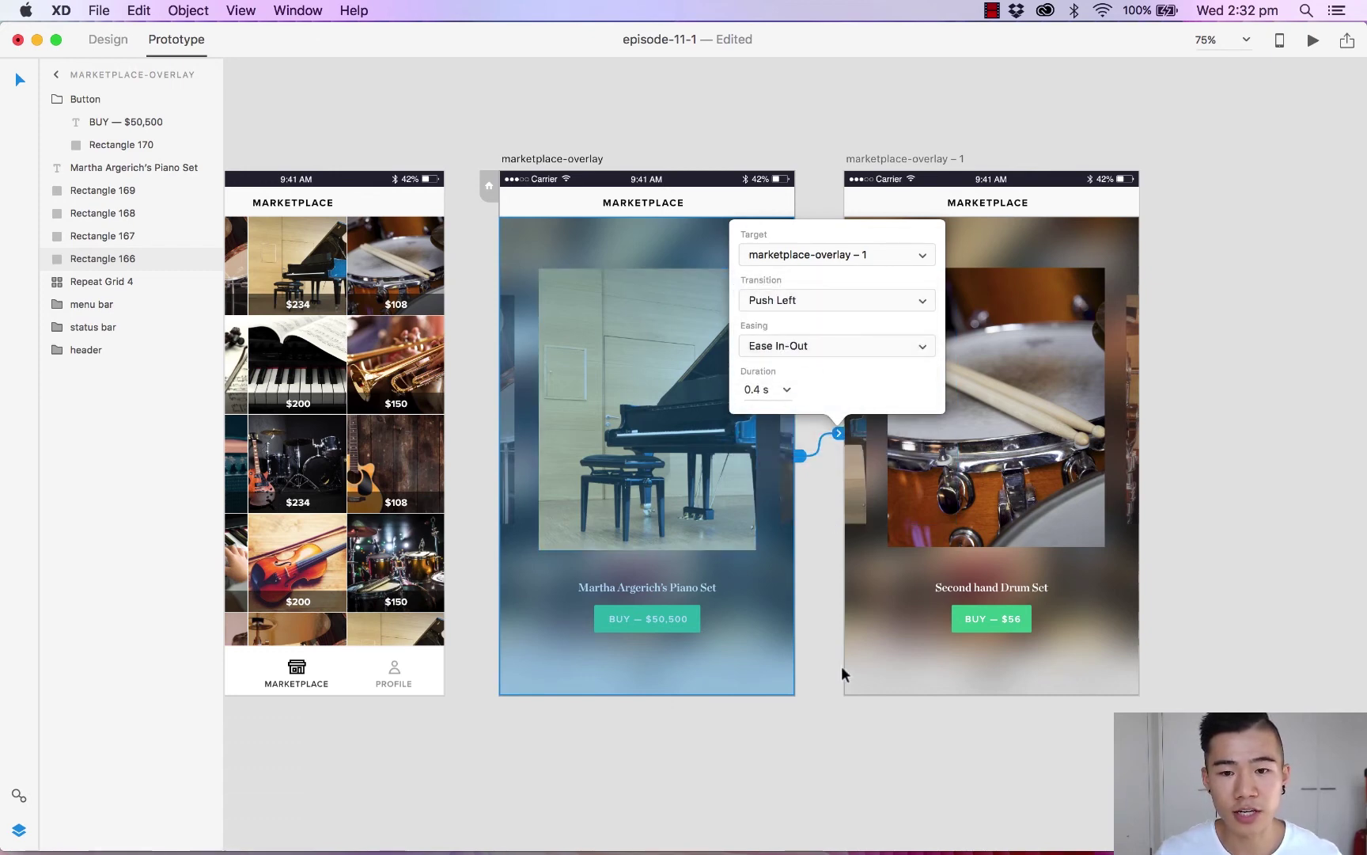
{"action": "left_click", "coordinate": [678, 784]}
{"action": "left_click_drag", "start_coordinate": [678, 784], "coordinate": [888, 770]}
{"action": "scroll", "coordinate": [888, 771], "scroll_direction": "left", "scroll_amount": 10}
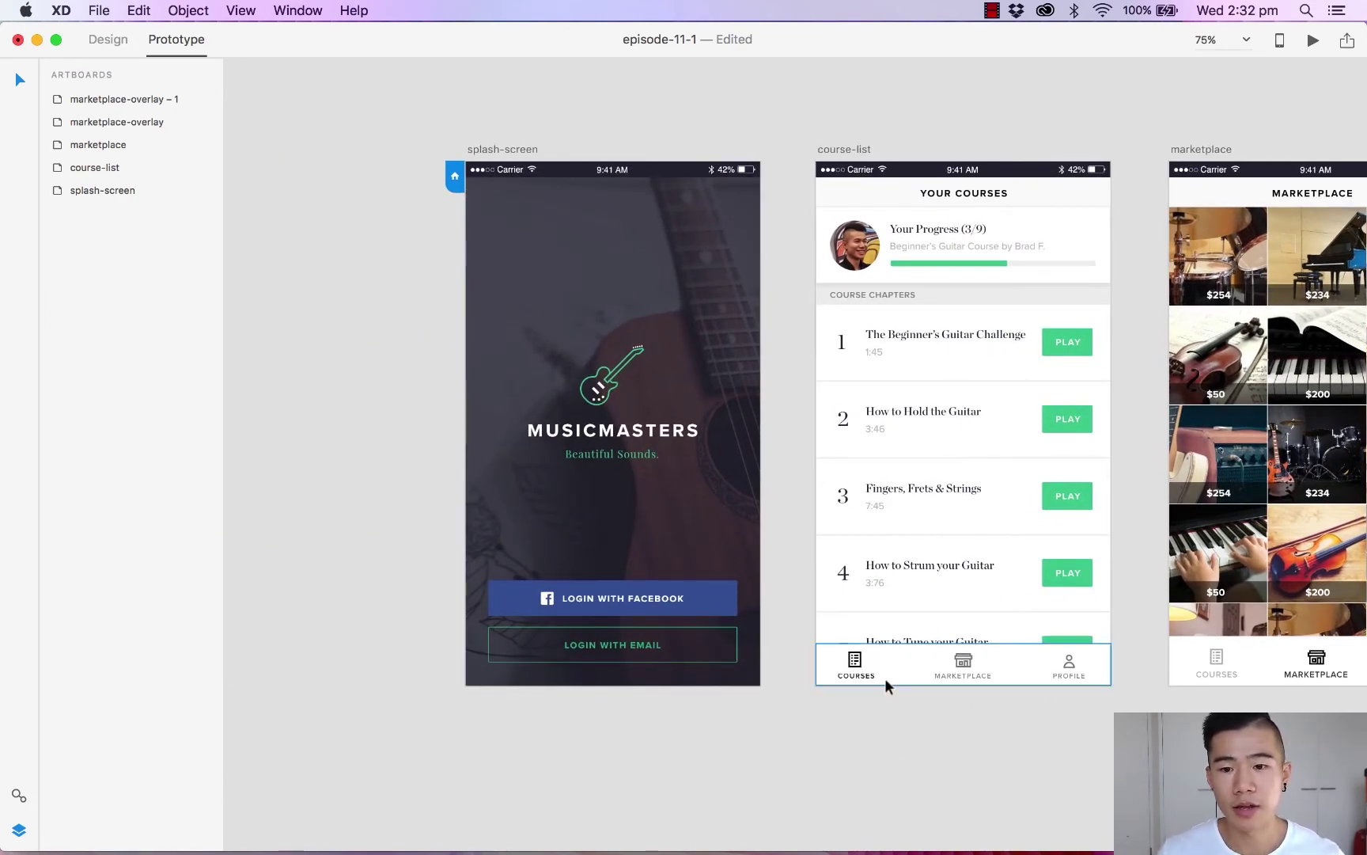
In Desktop Preview, click through login, Marketplace tab, piano tile and the Second hand Drum Set overlay.
{"action": "left_click", "coordinate": [1312, 49]}
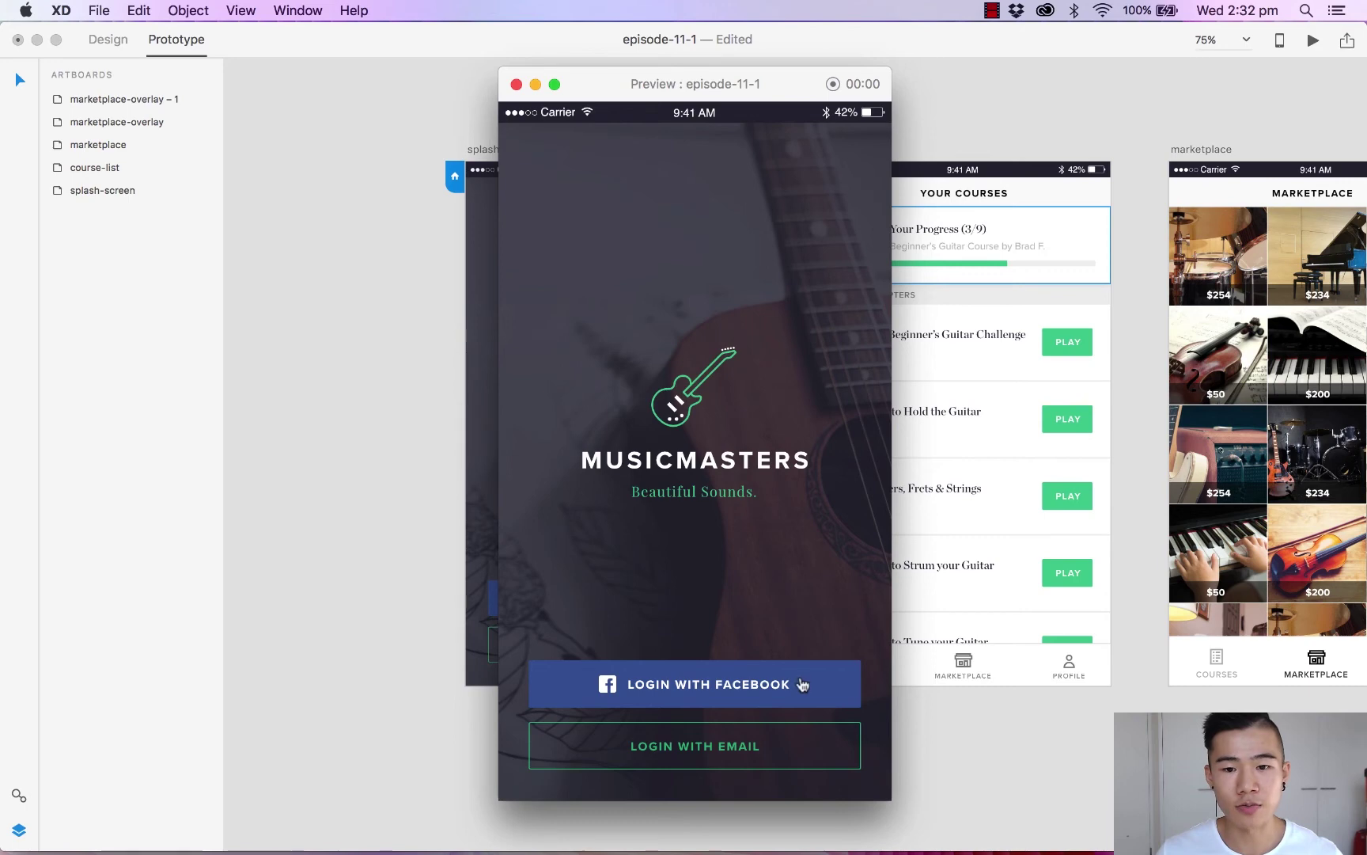
{"action": "left_click", "coordinate": [716, 685]}
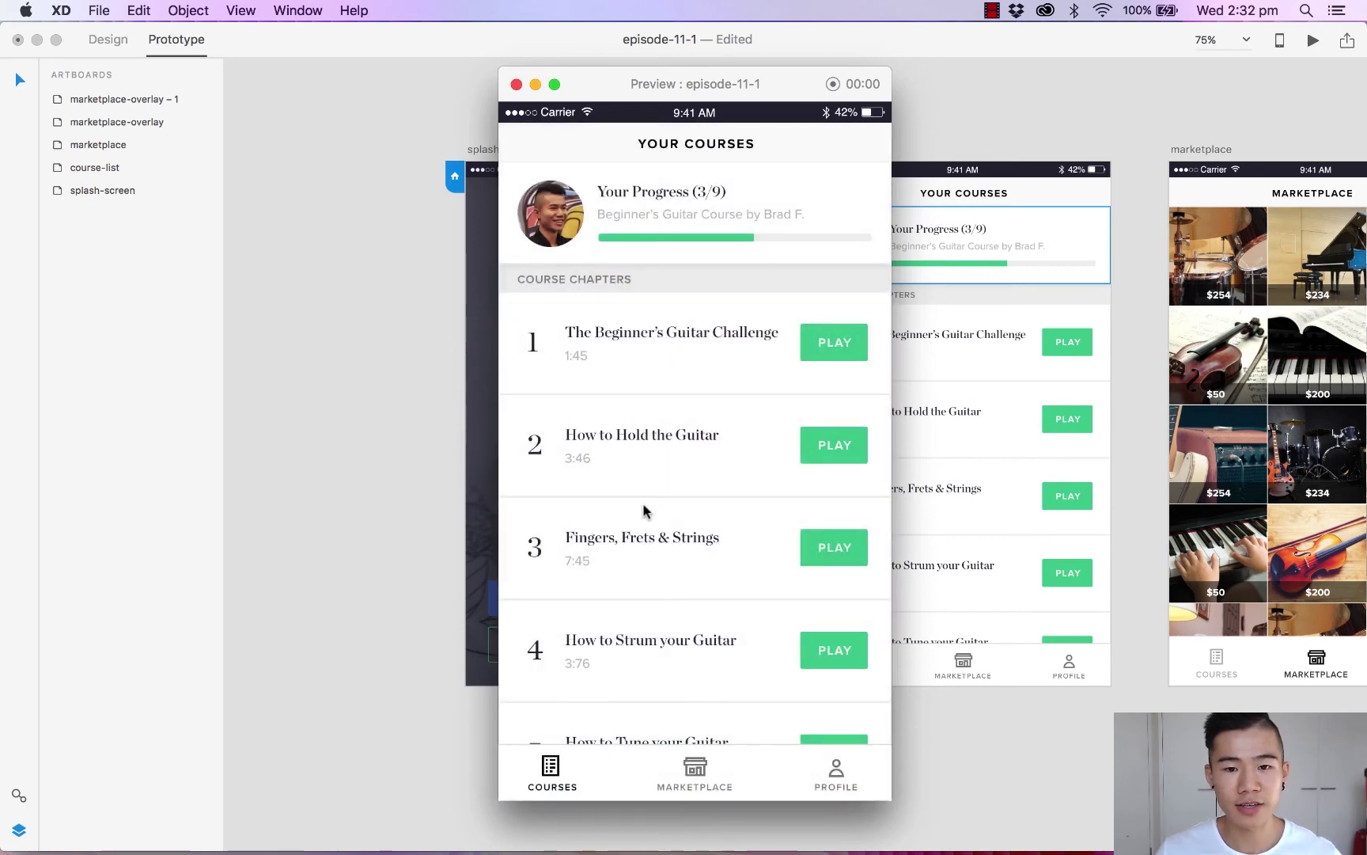
{"action": "left_click", "coordinate": [698, 773]}
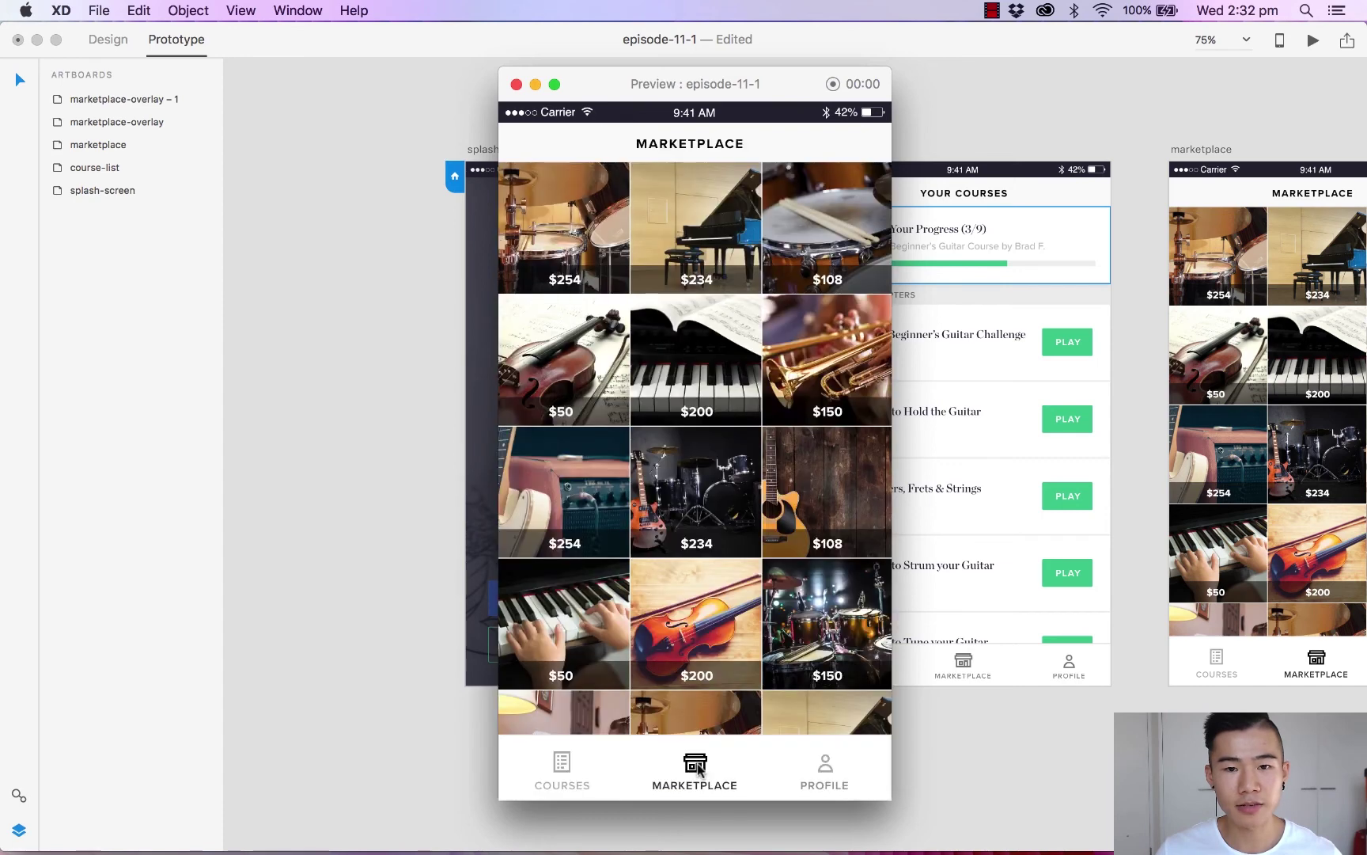
{"action": "left_click", "coordinate": [700, 220]}
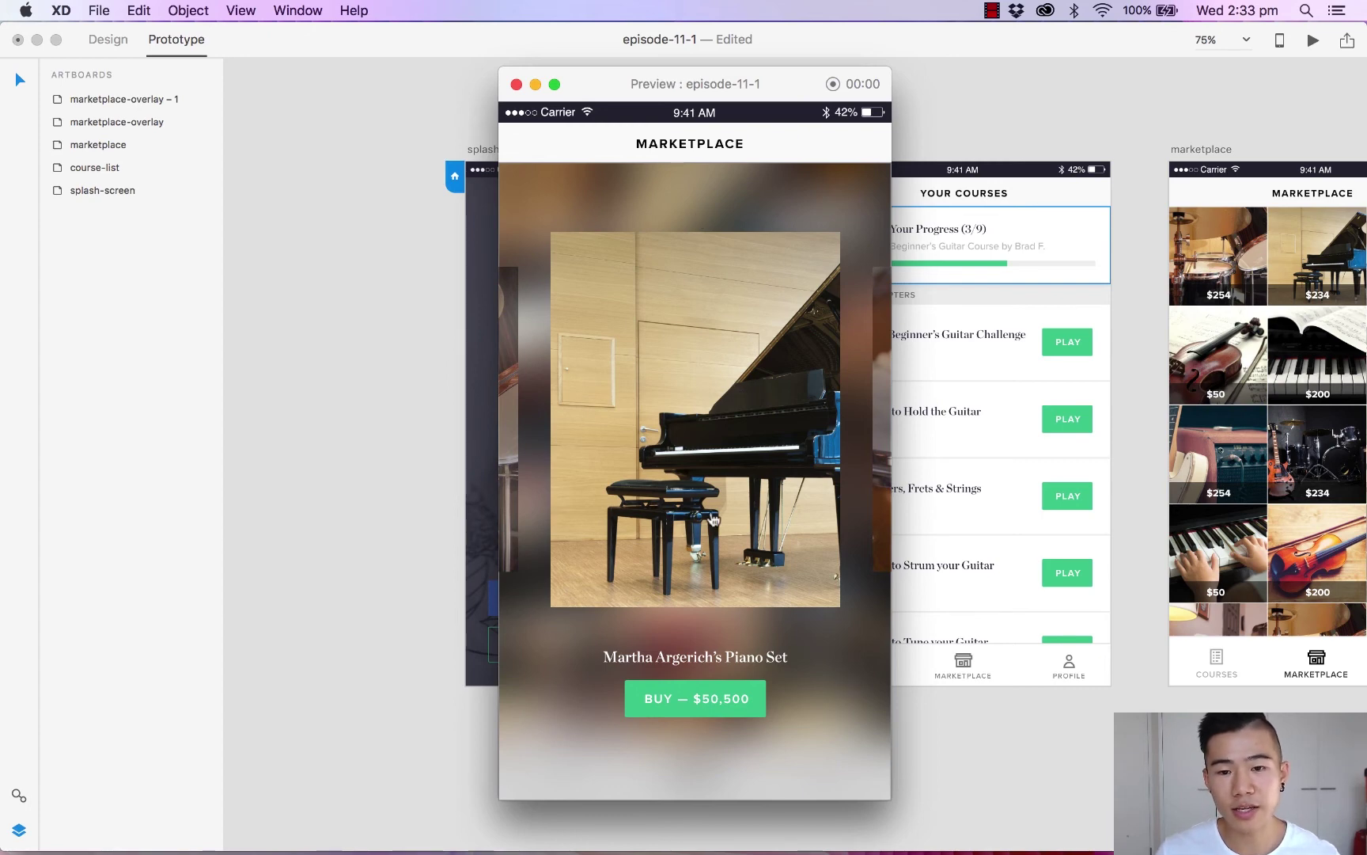
{"action": "left_click", "coordinate": [678, 496]}
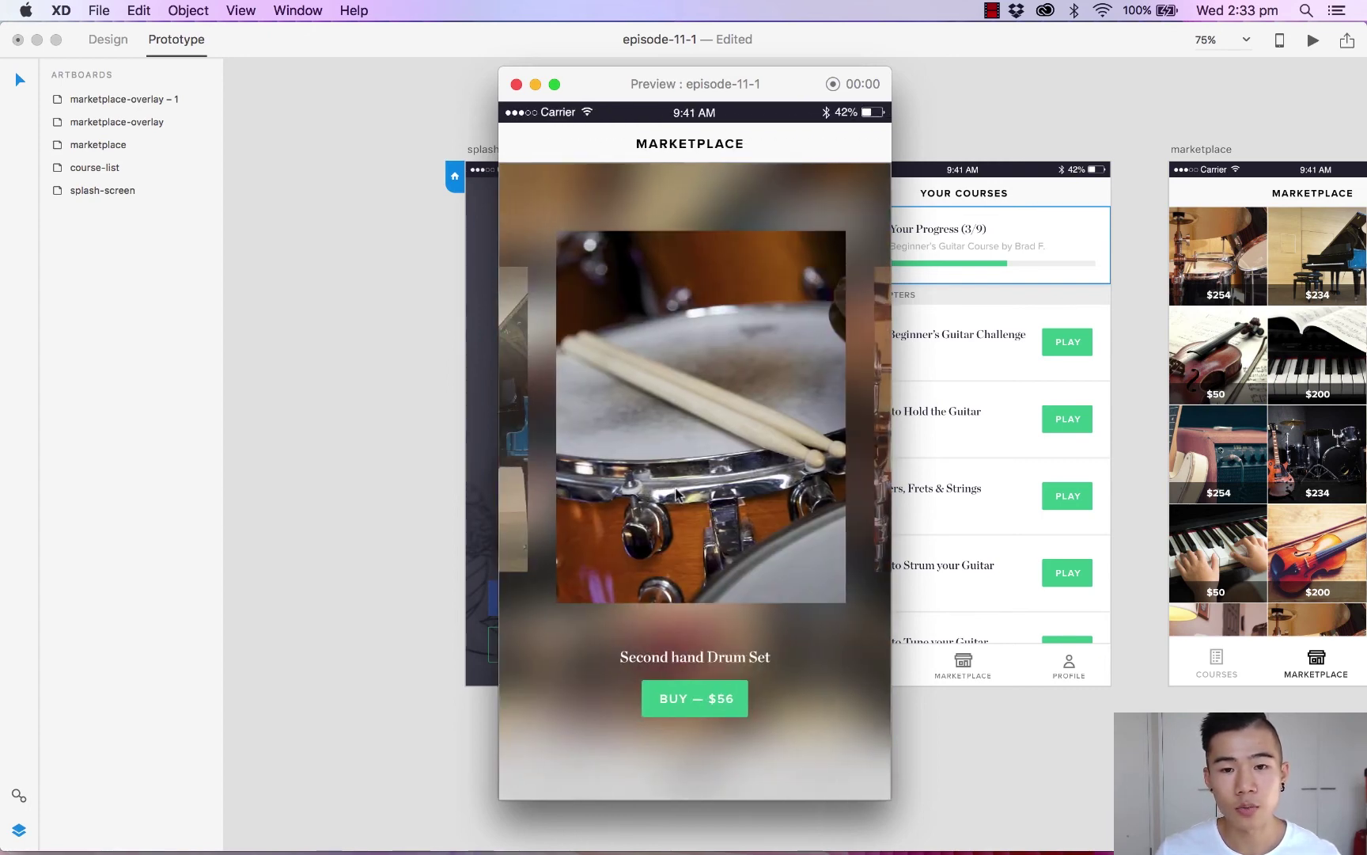